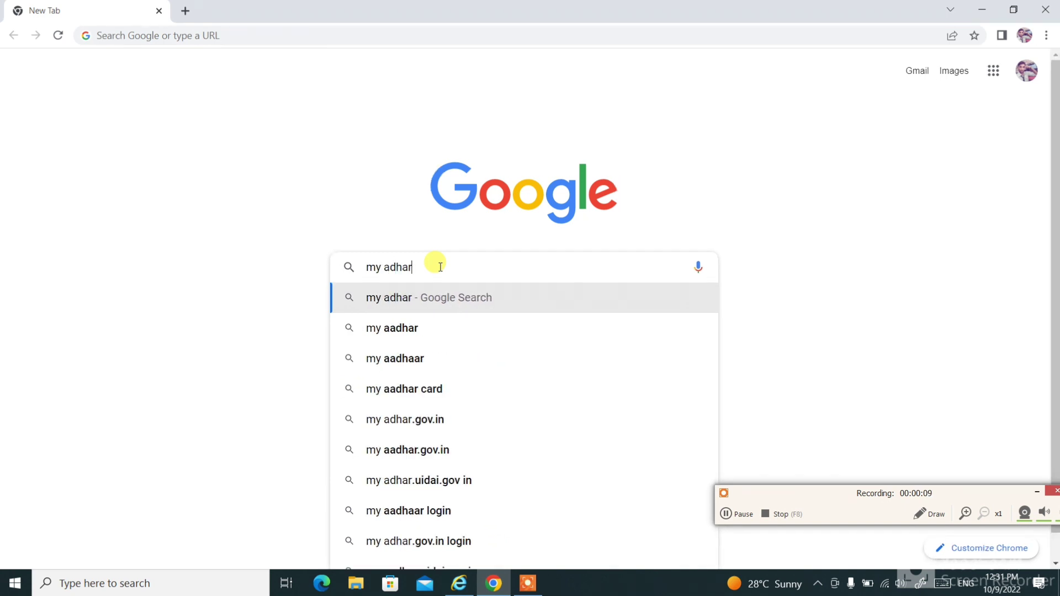
Search Google for 'my aadhar' using the suggested query.
left_click(430, 330)
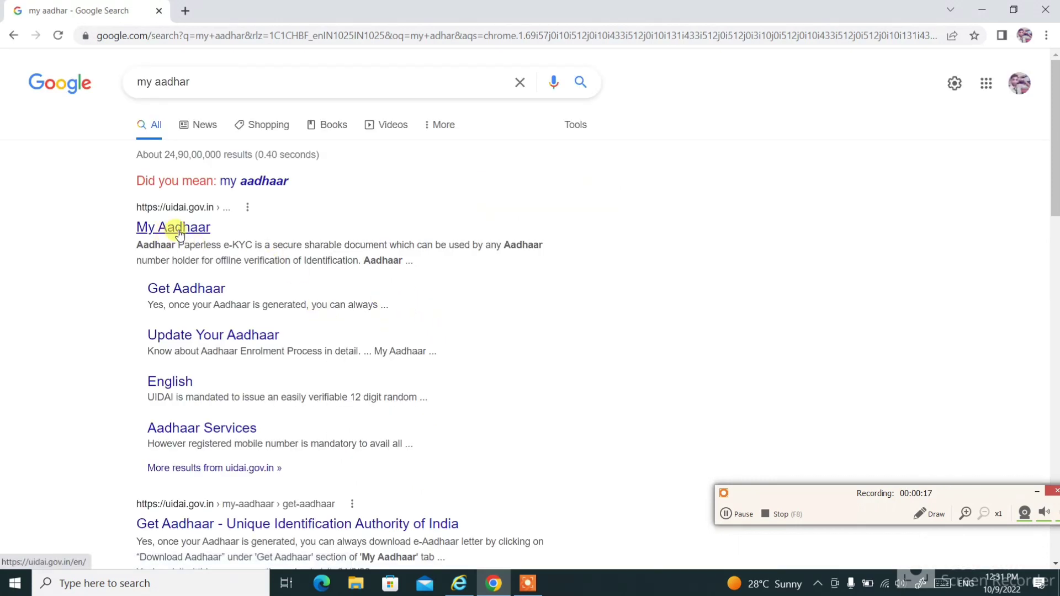
Open the UIDAI site from the My Aadhaar result and launch myAadhaar via Download Aadhaar.
left_click(180, 235)
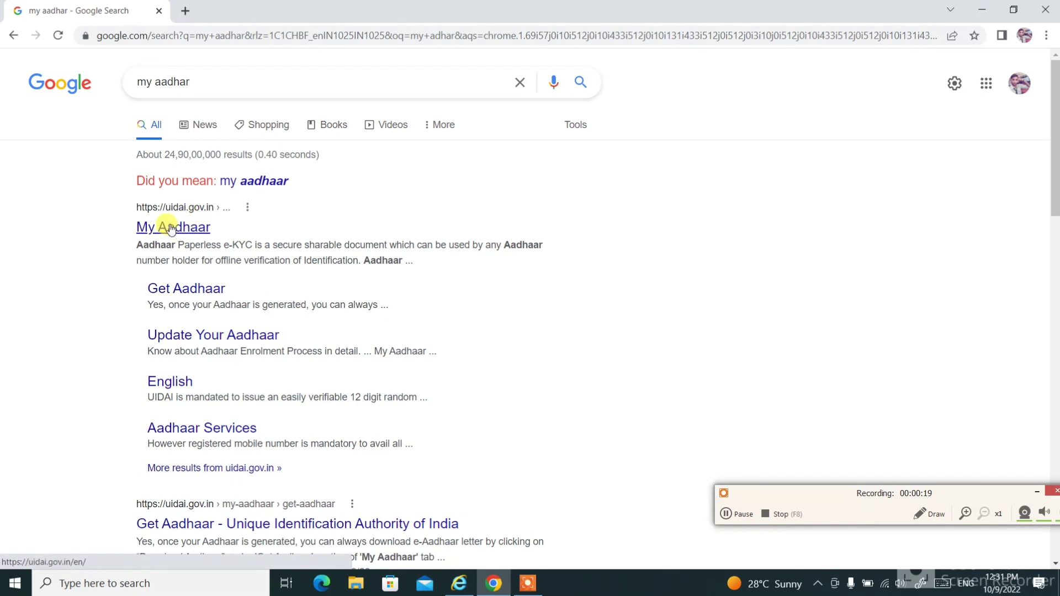
left_click(171, 229)
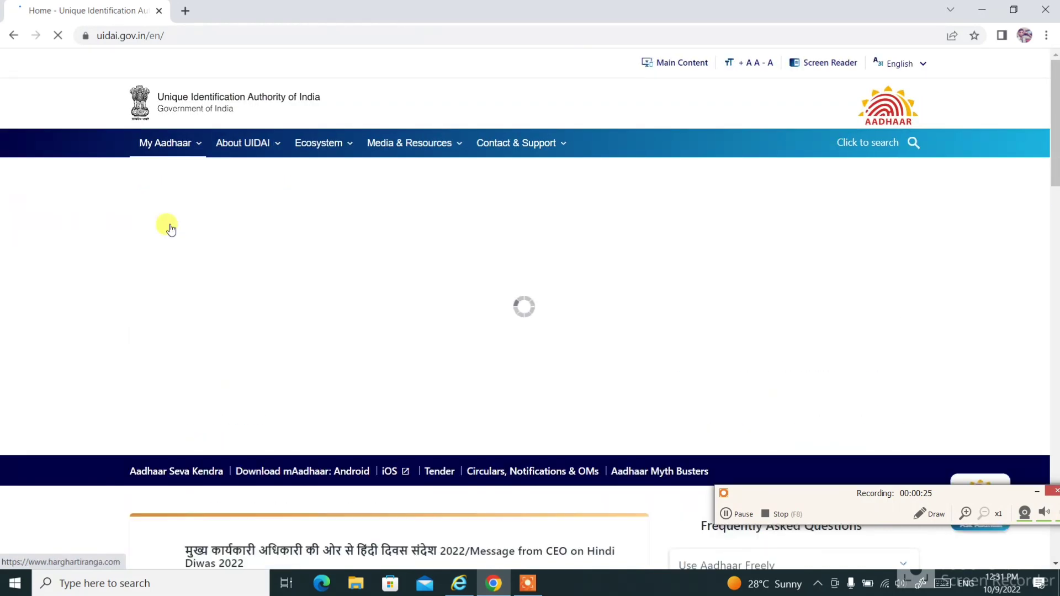
scroll(445, 305, "down", 4)
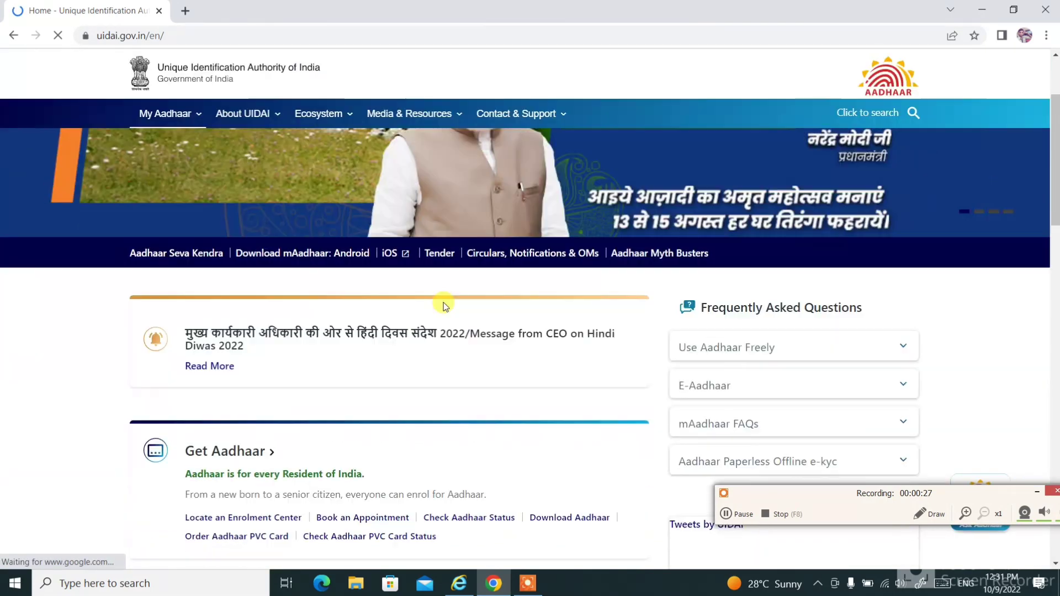
scroll(613, 320, "down", 4)
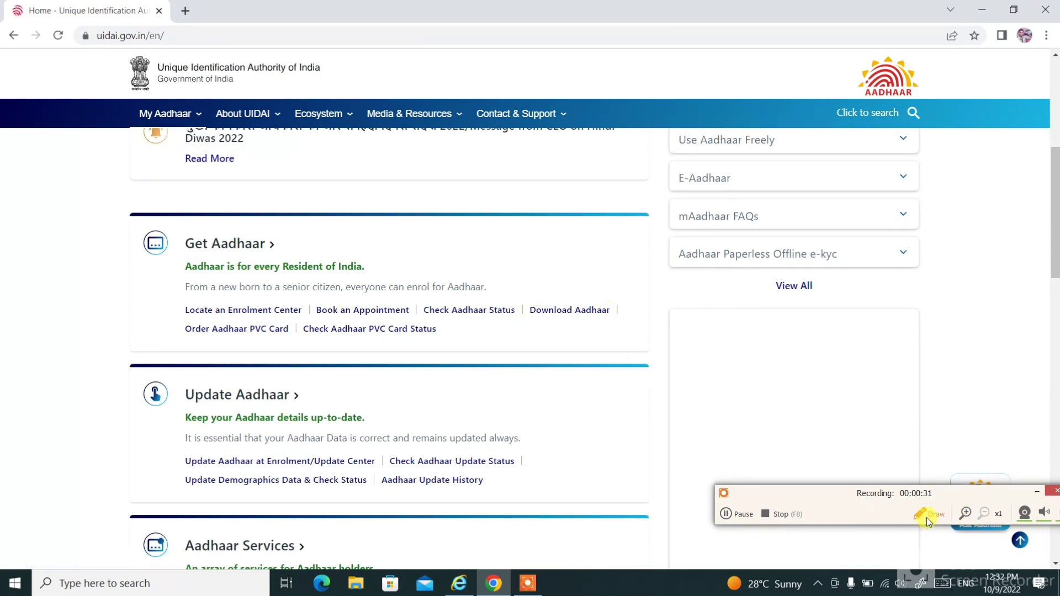
left_click(558, 311)
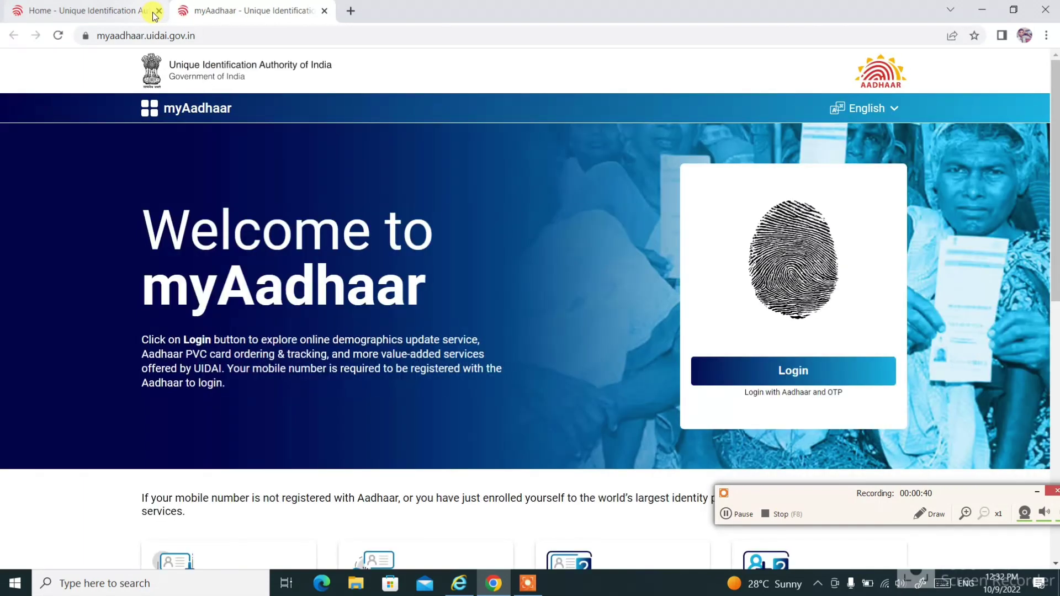
Close the old UIDAI home page tab.
left_click(158, 11)
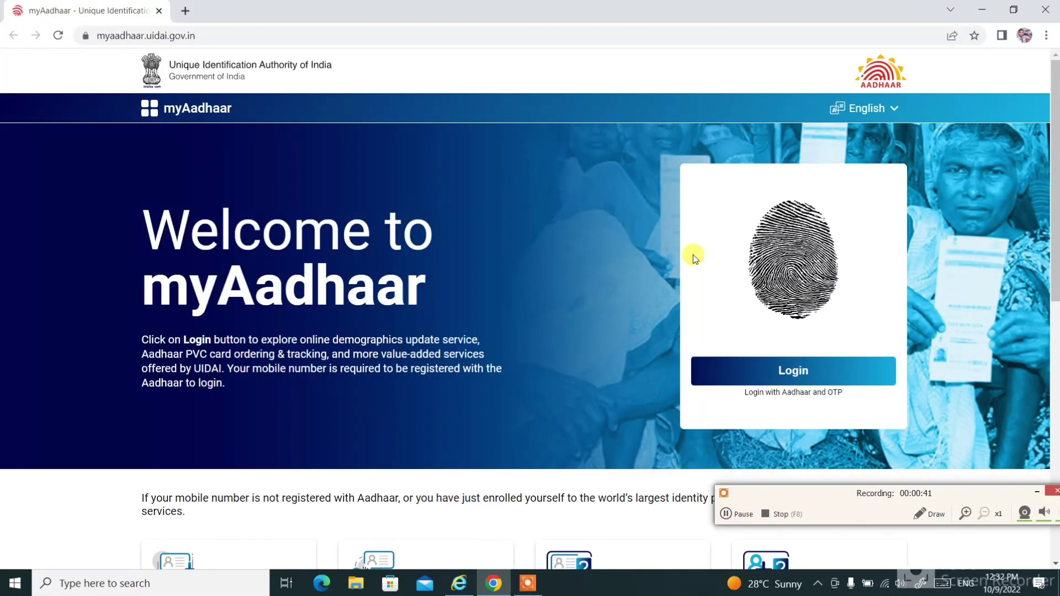
scroll(683, 277, "down", 3)
scroll(684, 277, "up", 1)
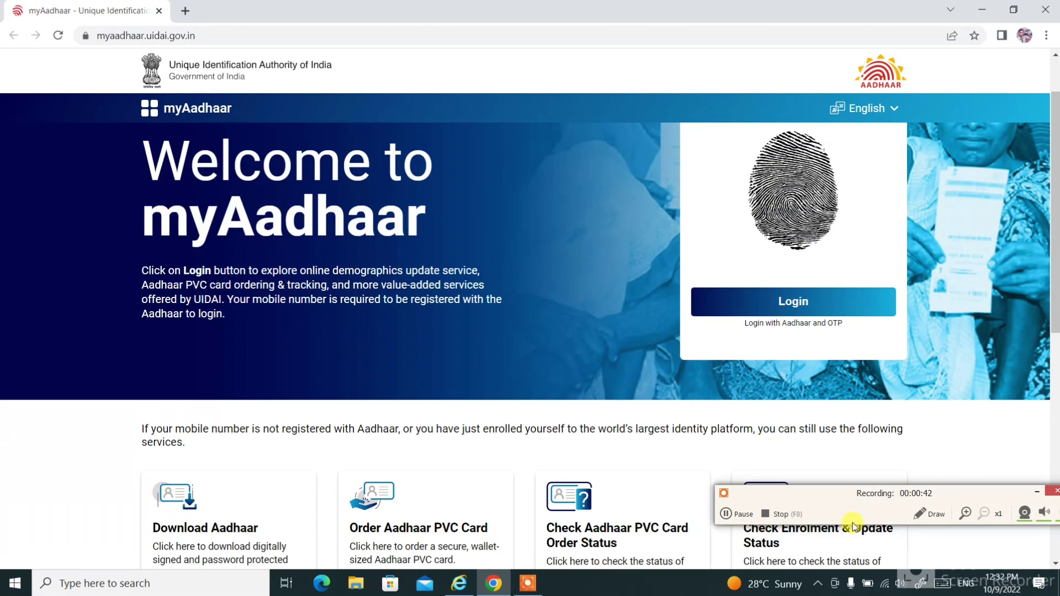
Go from the myAadhaar welcome page to the Aadhaar login page.
left_click(915, 514)
mouse_move(886, 298)
left_mouse_down()
mouse_move(881, 267)
mouse_move(750, 366)
mouse_move(836, 263)
mouse_move(914, 313)
mouse_move(964, 254)
left_mouse_up()
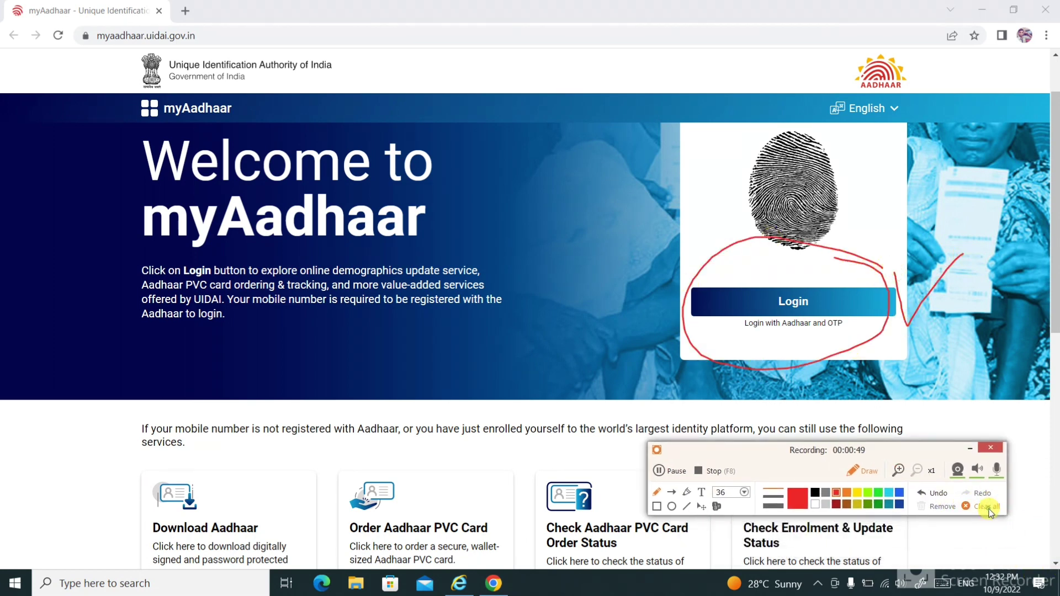
left_click(991, 506)
left_click(864, 470)
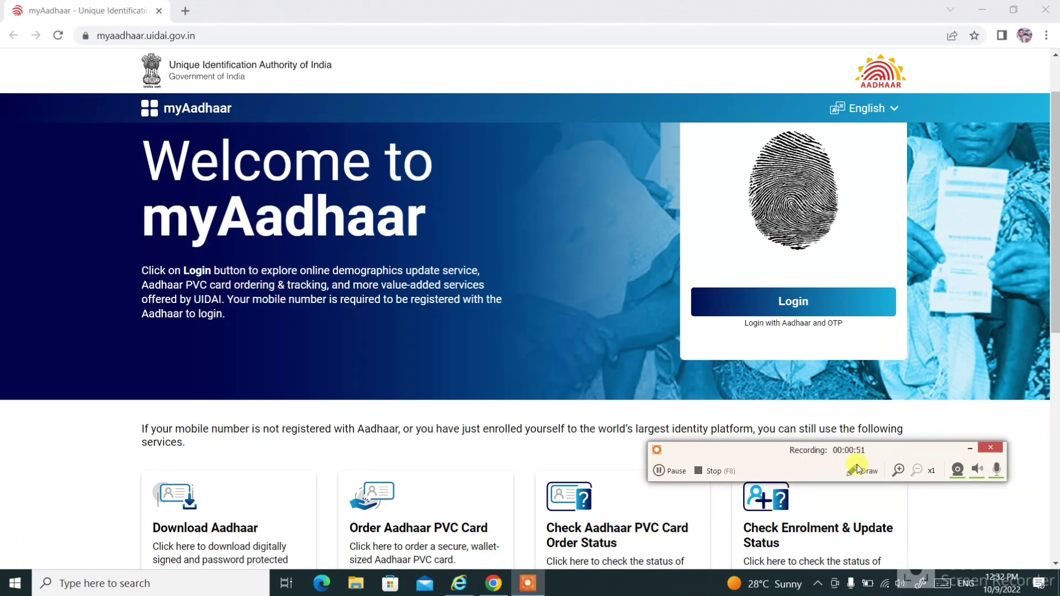
left_click(812, 301)
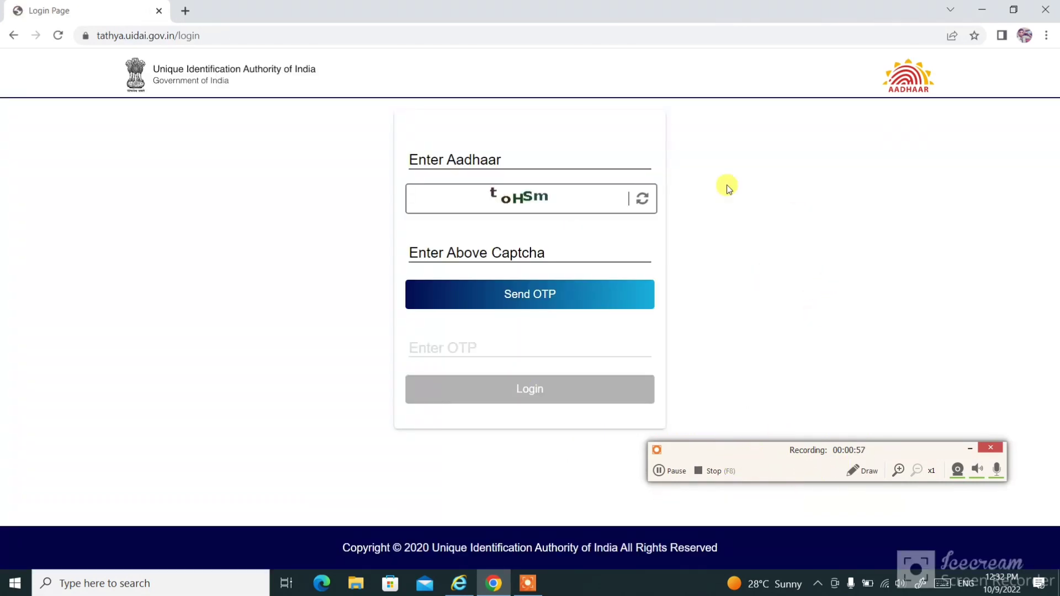
Log in with the Aadhaar number, the captcha and the OTP received.
left_click(465, 159)
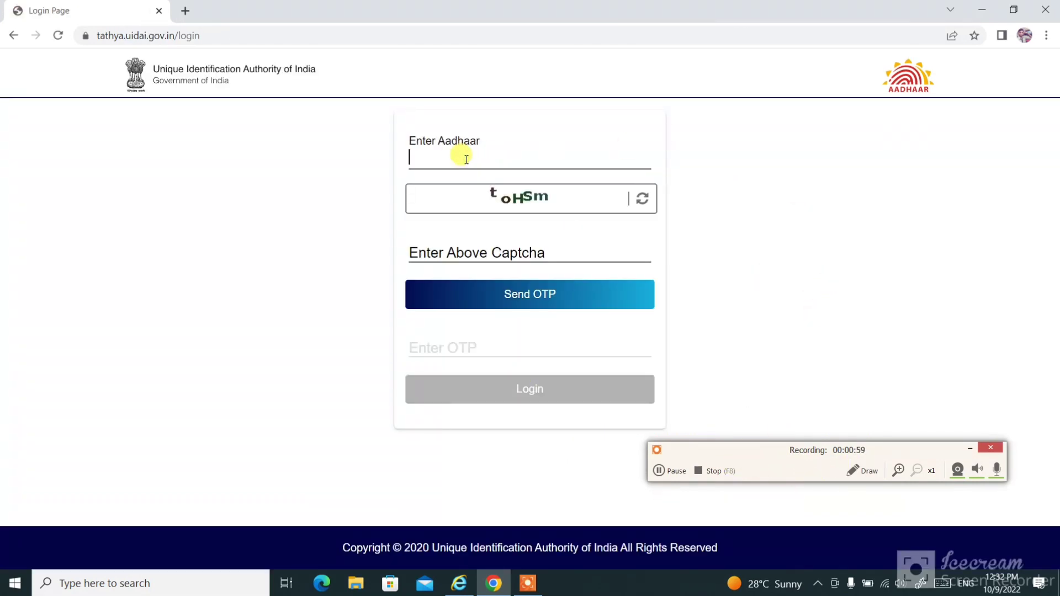
left_click(456, 249)
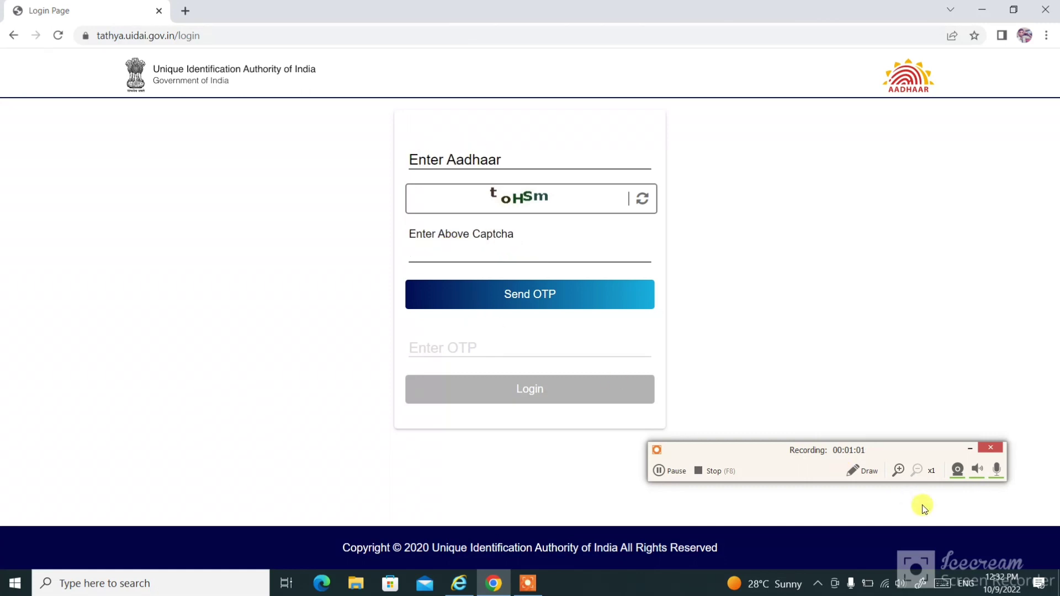
left_click(658, 471)
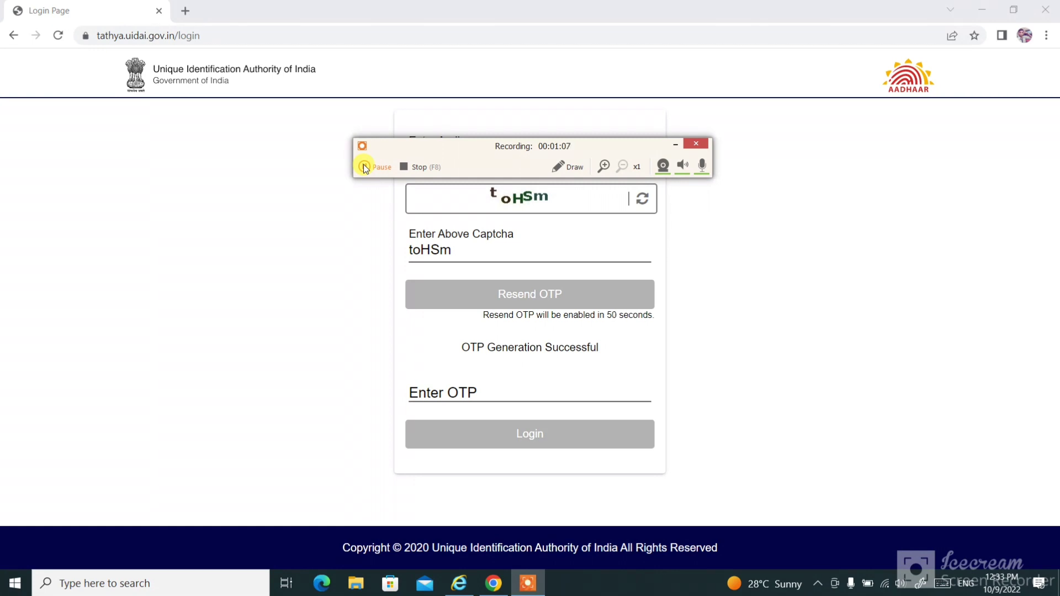
left_click(364, 167)
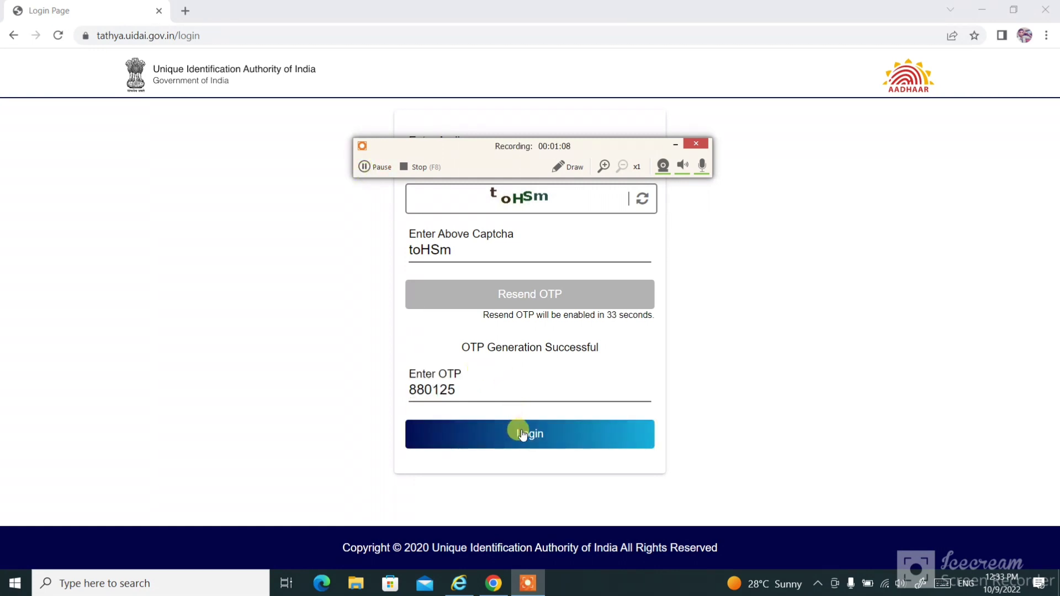
left_click(523, 436)
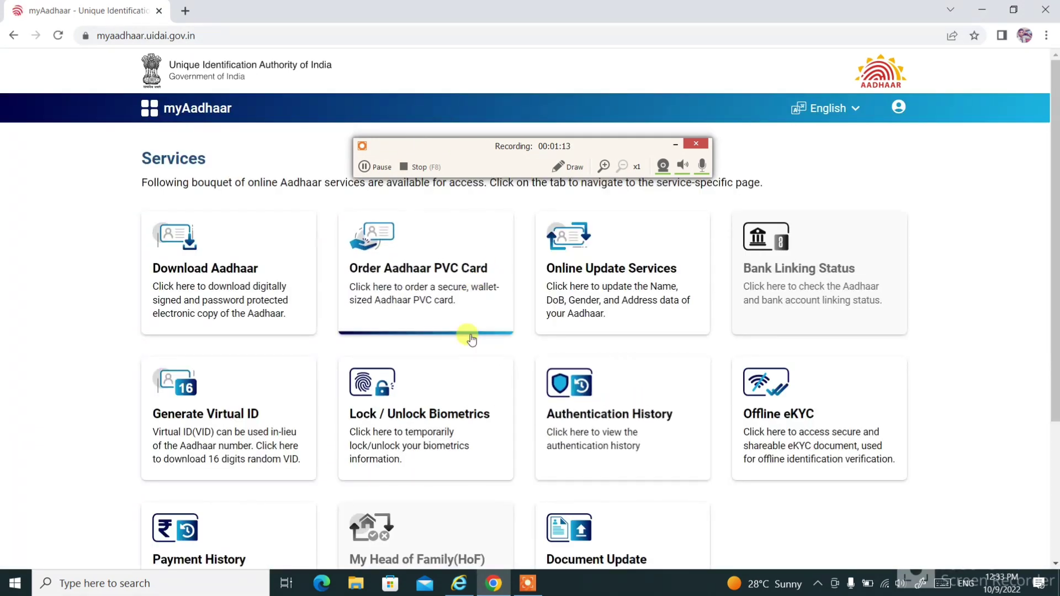
Open Online Update Services from the signed-in Services dashboard.
scroll(475, 366, "down", 2)
scroll(474, 366, "up", 3)
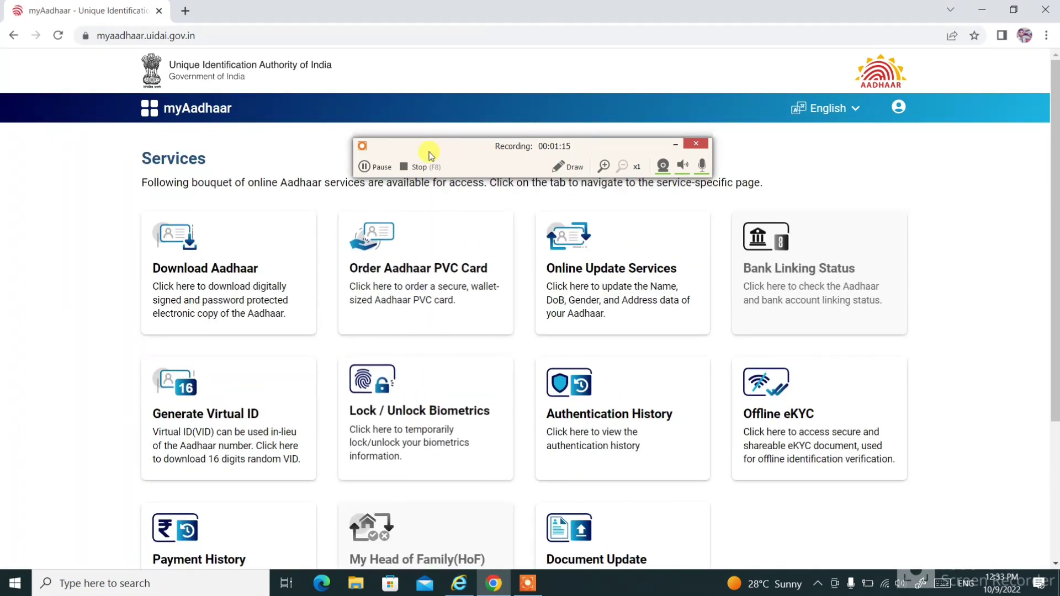
left_click_drag(420, 149, 649, 340)
left_click_drag(593, 359, 562, 439)
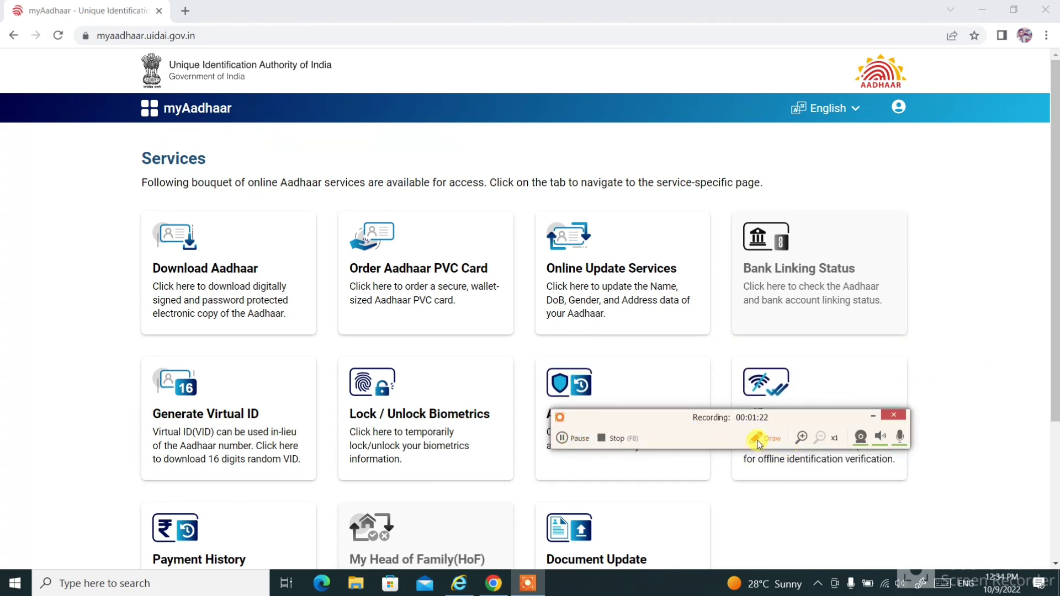
left_click(757, 440)
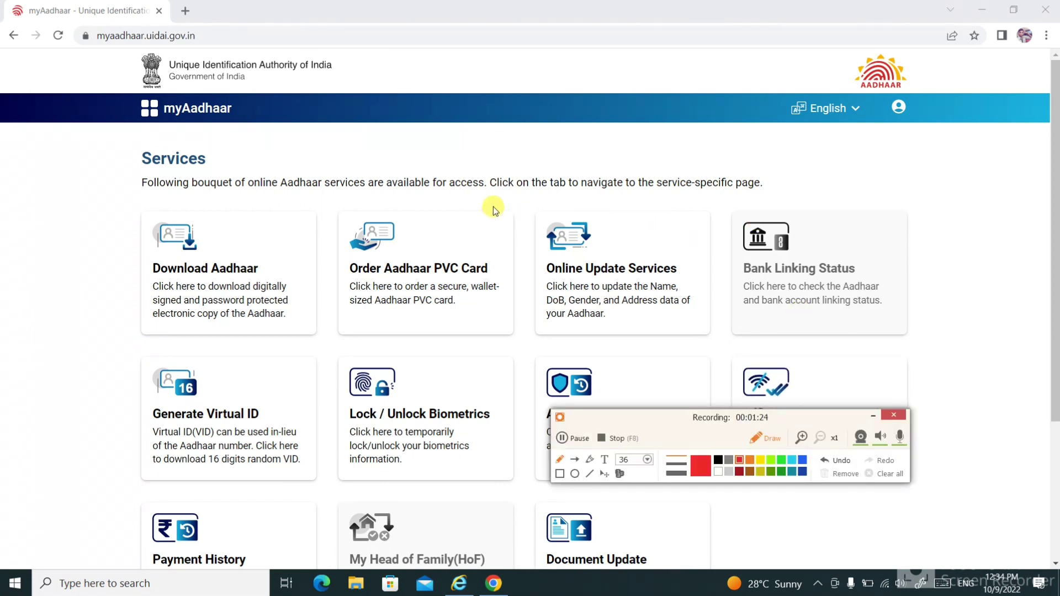
mouse_move(493, 206)
left_mouse_down()
mouse_move(684, 226)
mouse_move(688, 338)
mouse_move(559, 332)
mouse_move(529, 253)
mouse_move(569, 198)
left_mouse_up()
mouse_move(699, 287)
left_mouse_down()
mouse_move(712, 315)
mouse_move(747, 278)
left_mouse_up()
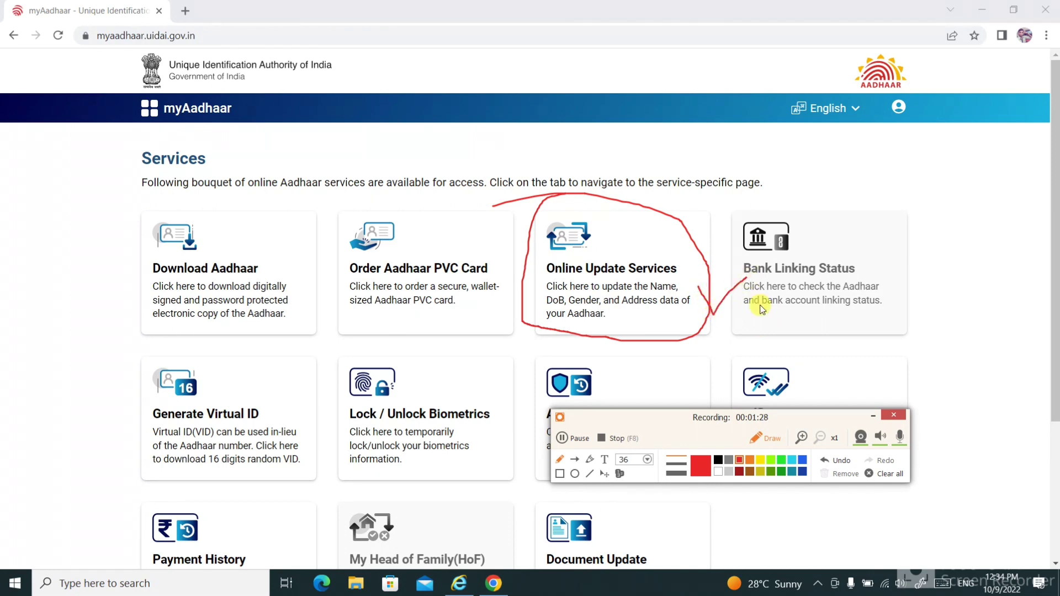
left_click(894, 475)
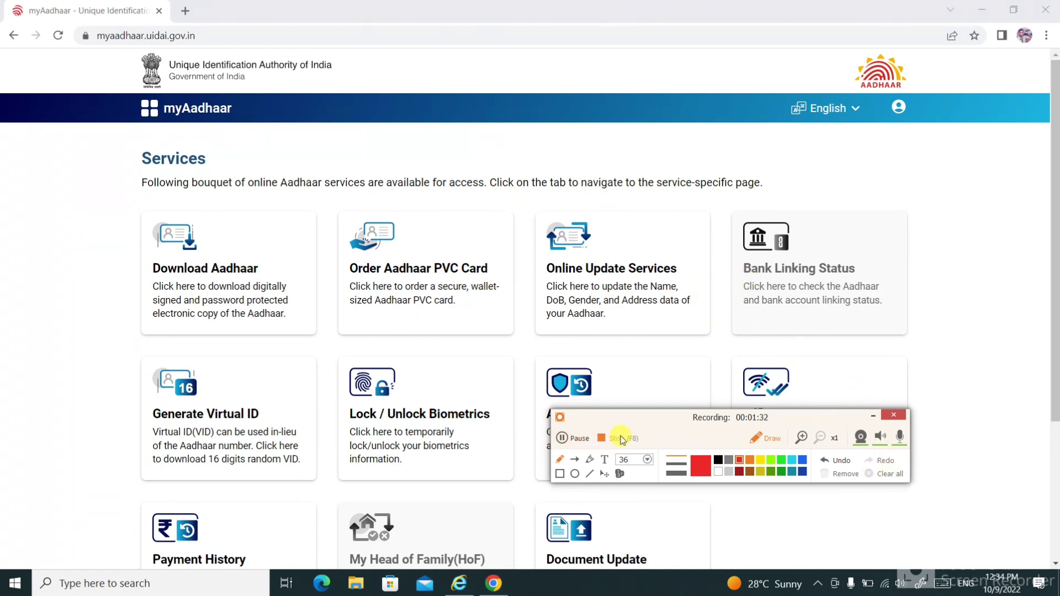
left_click(757, 441)
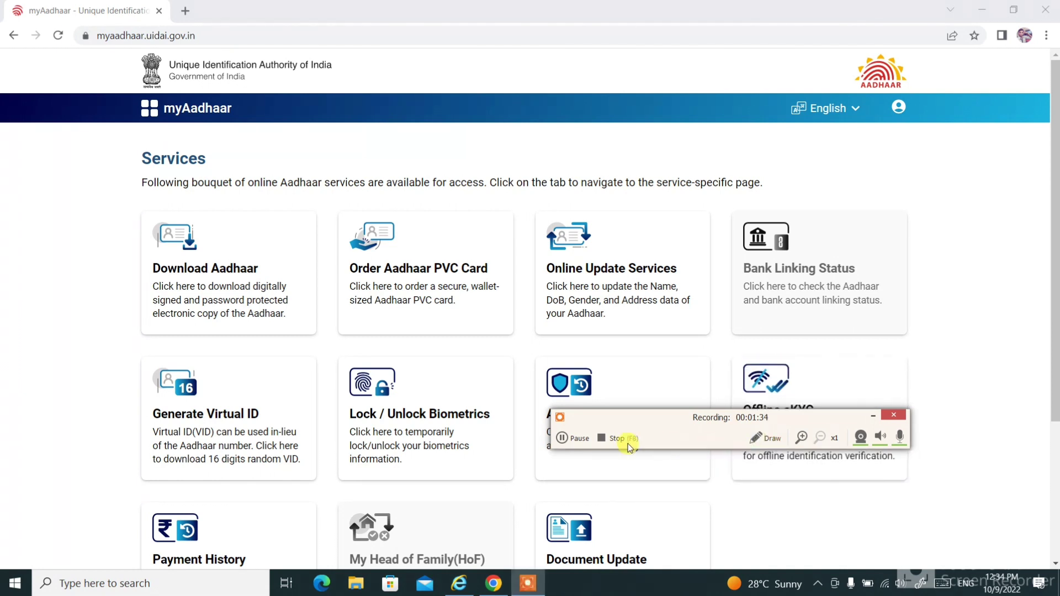
left_click(565, 438)
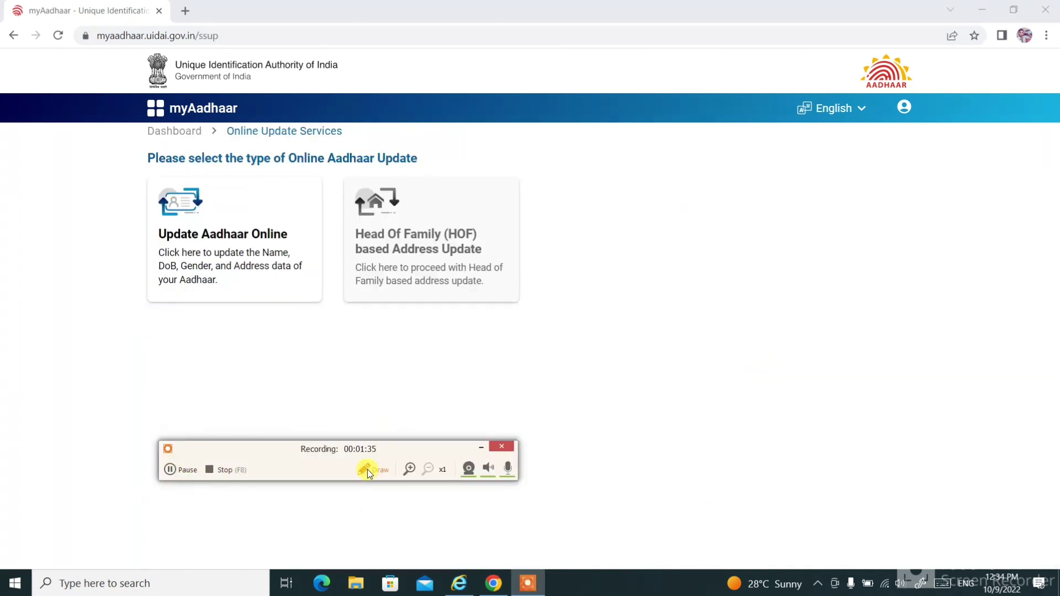
Choose the Update Aadhaar Online service.
left_click(367, 470)
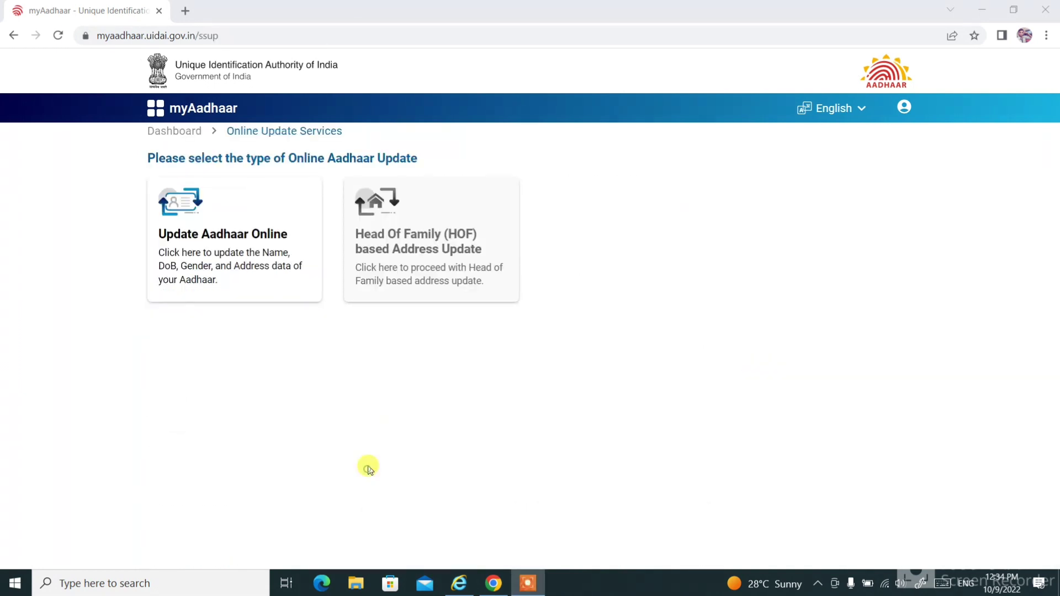
mouse_move(292, 248)
left_mouse_down()
mouse_move(327, 265)
mouse_move(336, 255)
left_mouse_up()
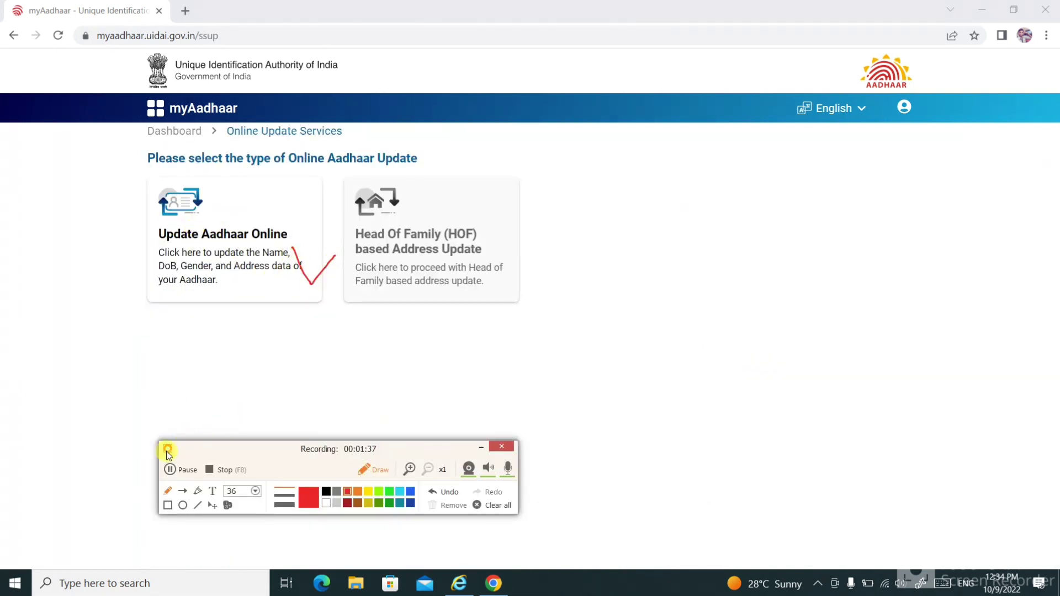
left_click(376, 476)
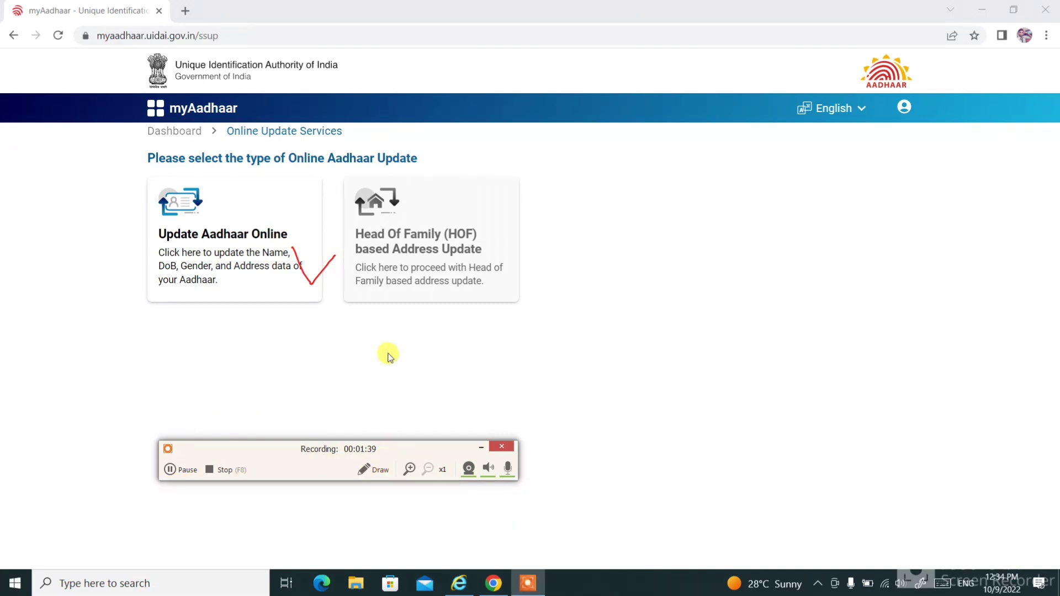
left_click(307, 288)
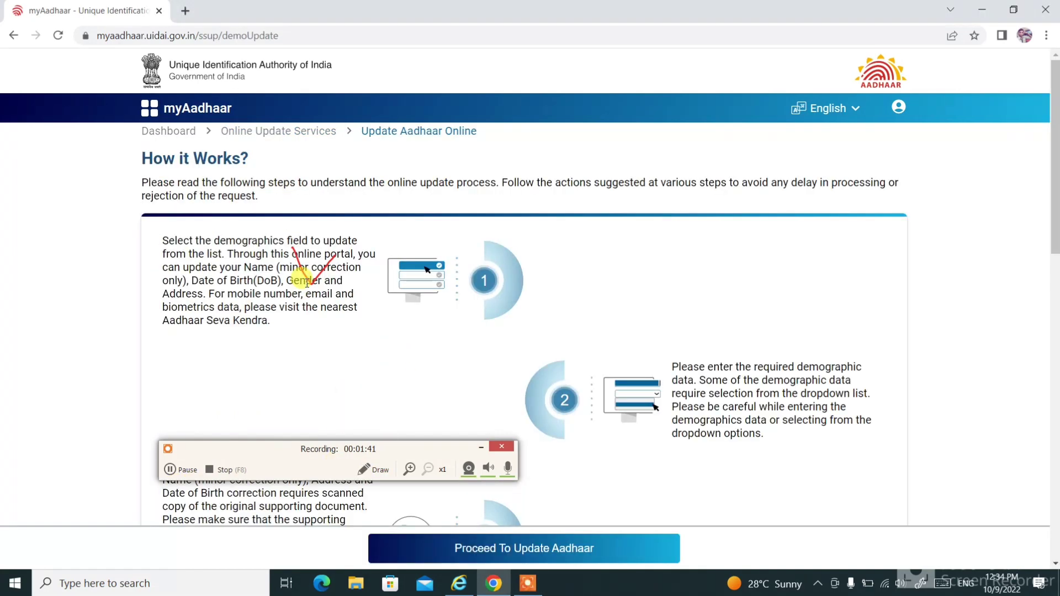
Review How it Works and proceed to choosing the details to update.
scroll(642, 413, "down", 5)
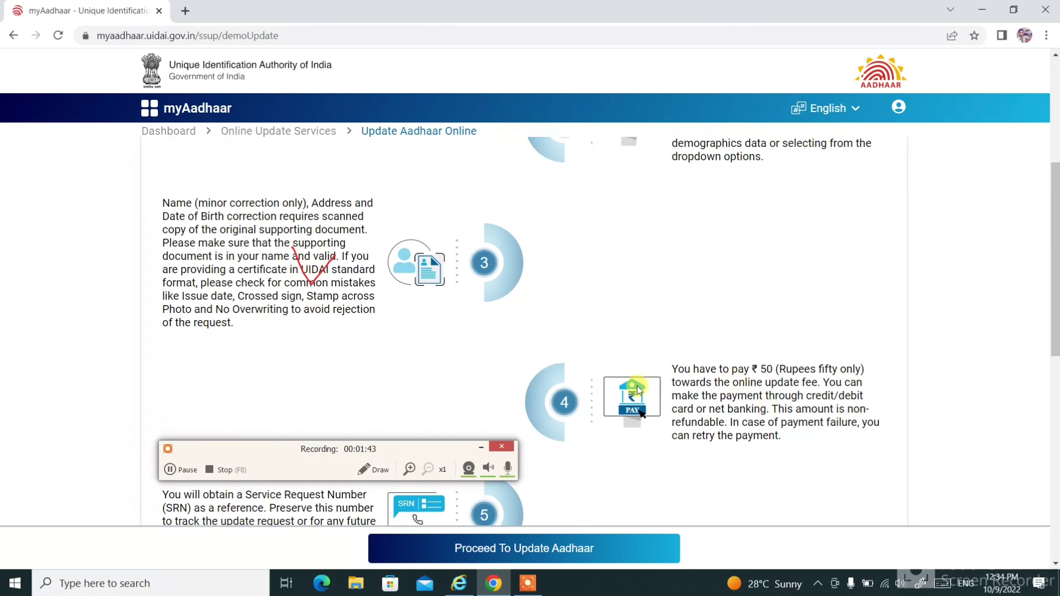
left_click_drag(274, 457, 721, 447)
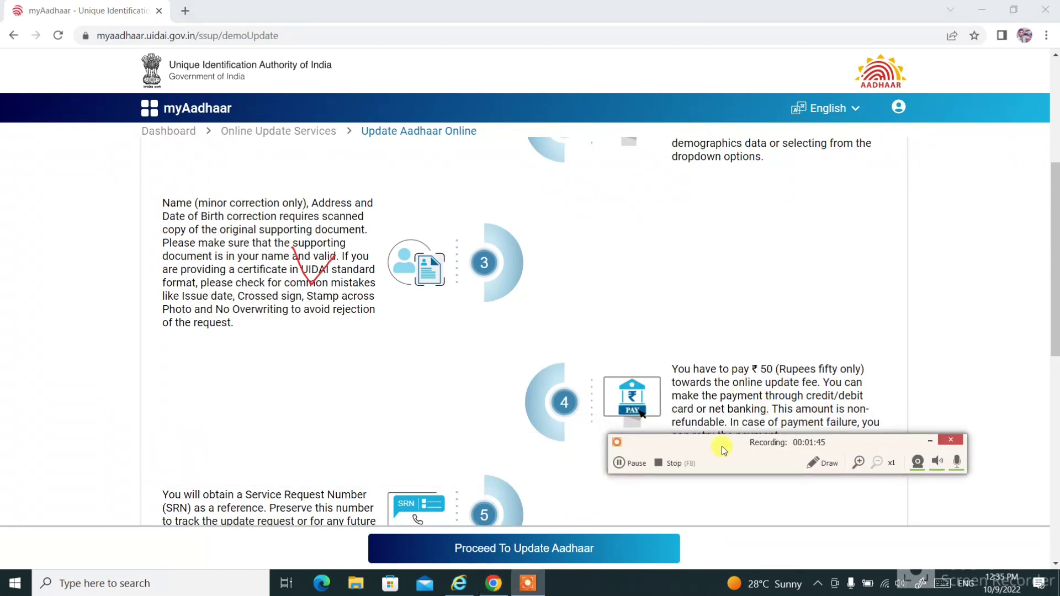
left_click(822, 463)
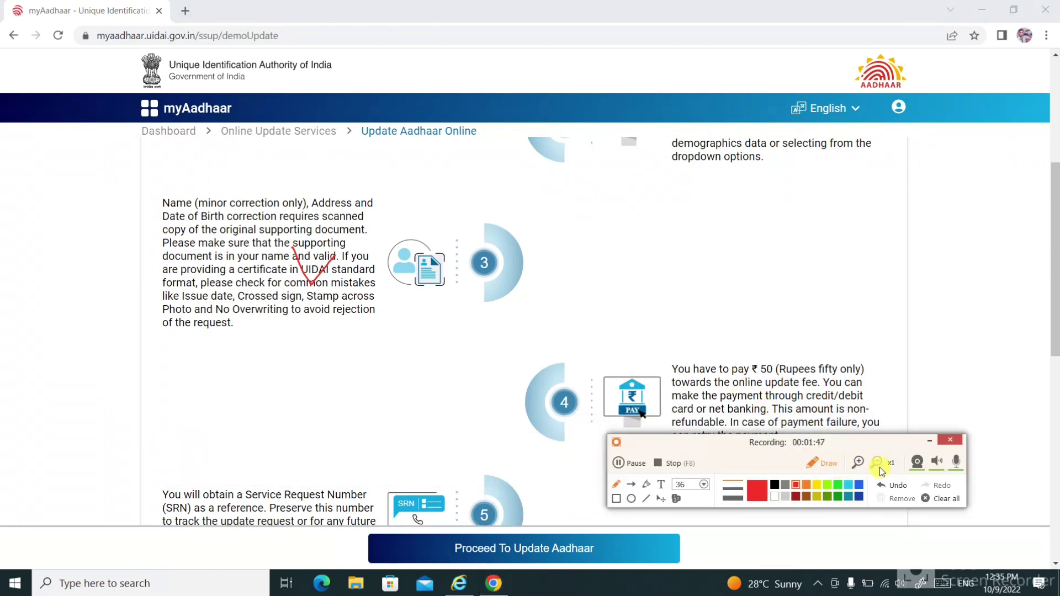
left_click(948, 500)
scroll(773, 331, "down", 10)
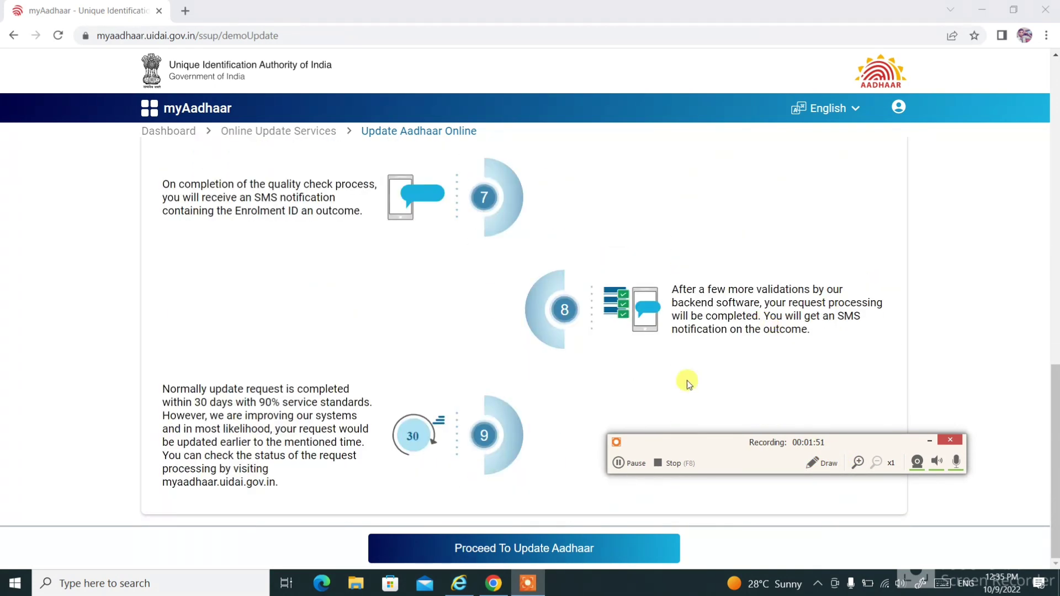
left_click(470, 550)
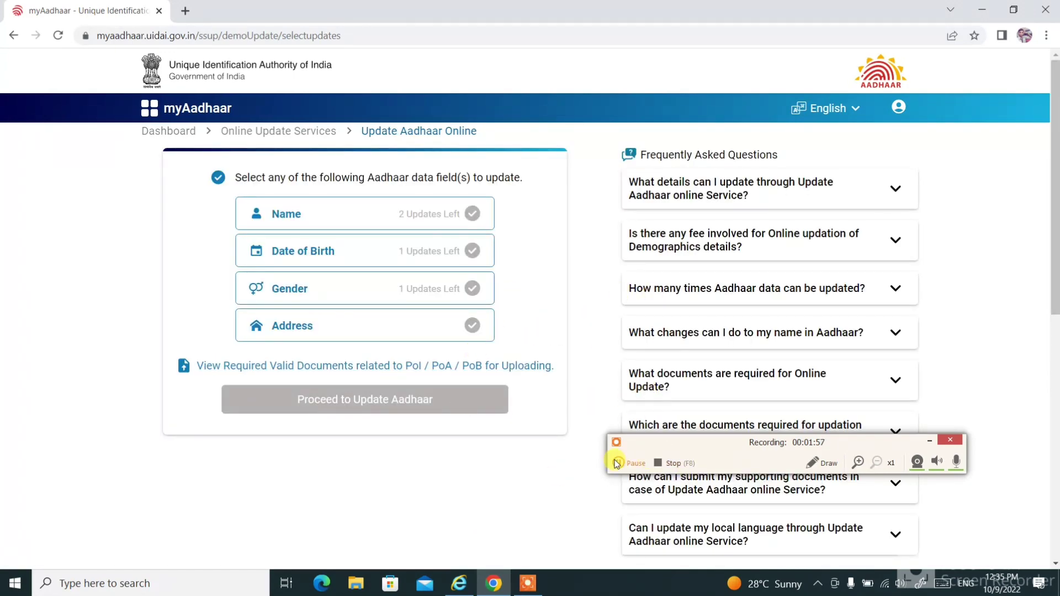
Mark Name and Date of Birth for updating and proceed to the update form.
left_click(640, 463)
left_click(635, 464)
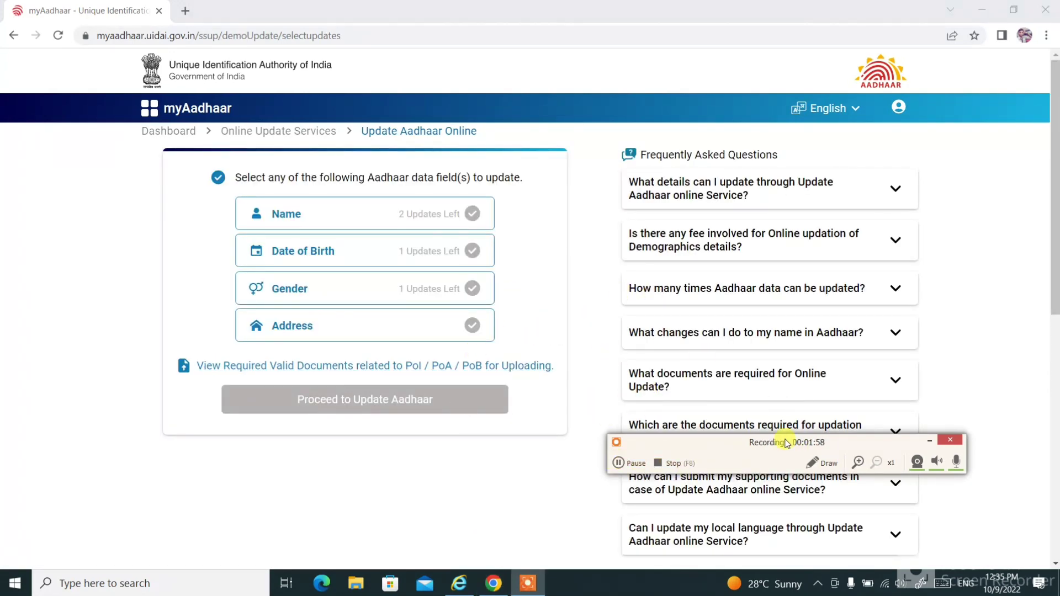
left_click(822, 463)
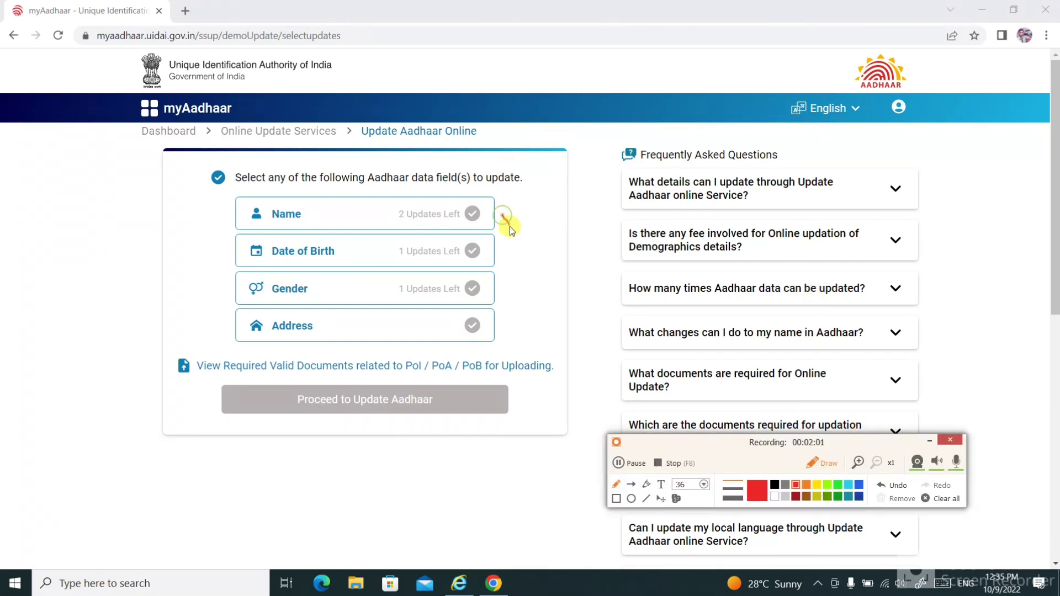
left_click_drag(529, 252, 531, 250)
left_click(816, 462)
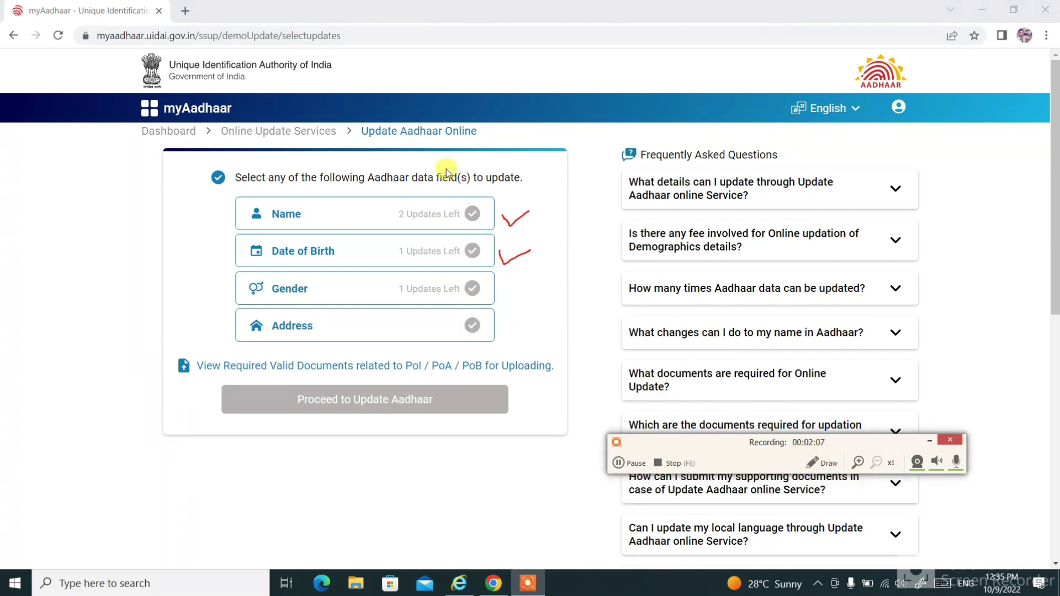
left_click(472, 215)
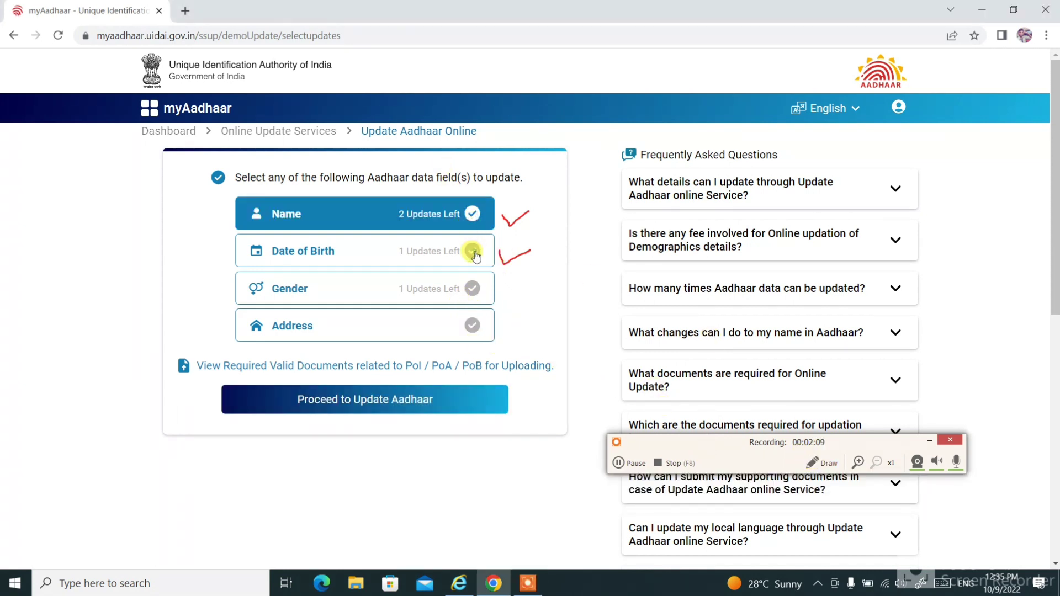
left_click(473, 251)
left_click(405, 402)
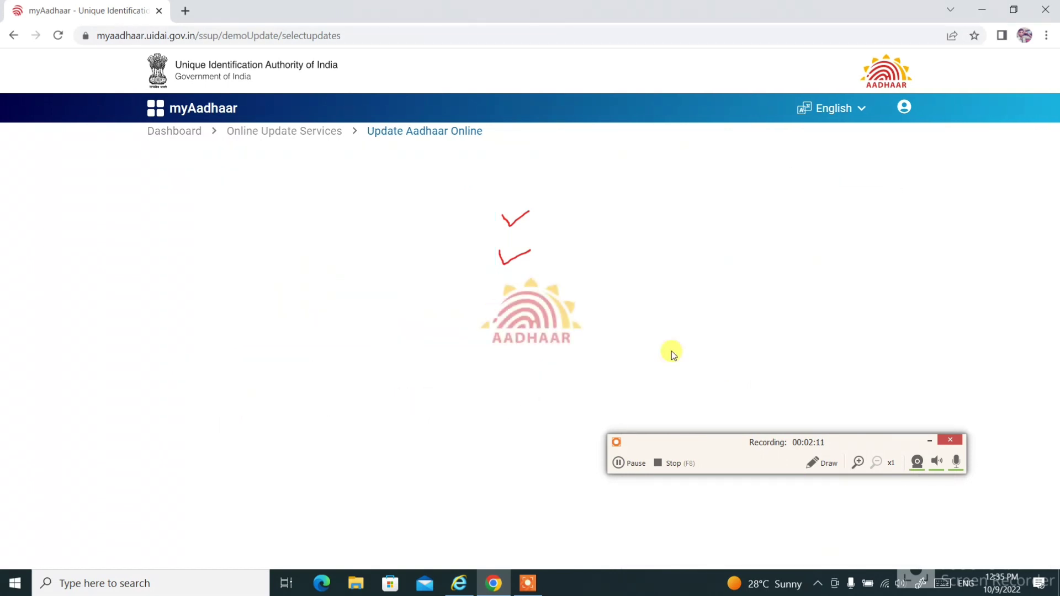
left_click(824, 464)
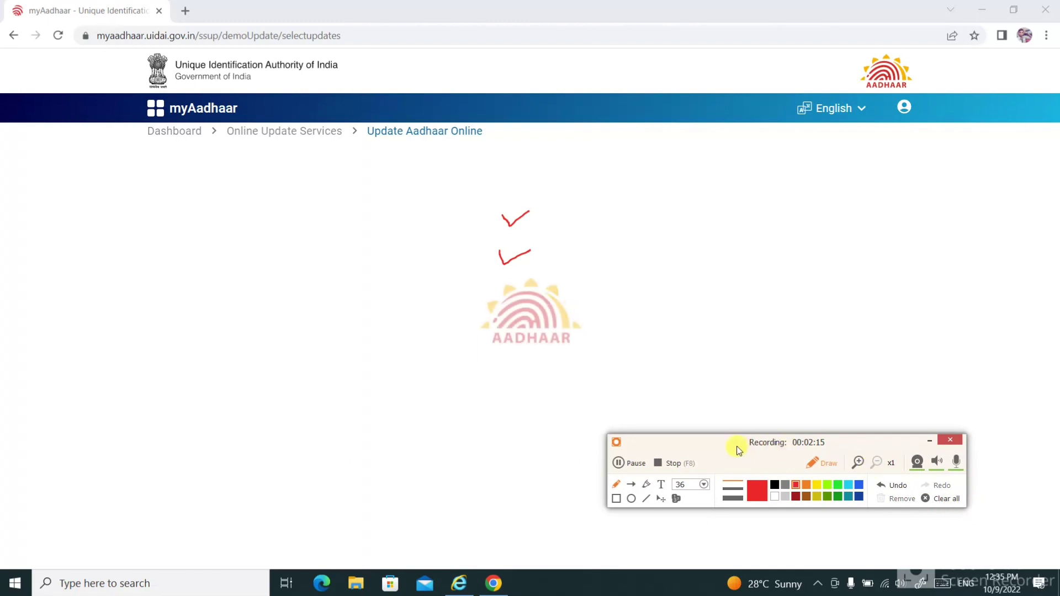
left_click(939, 500)
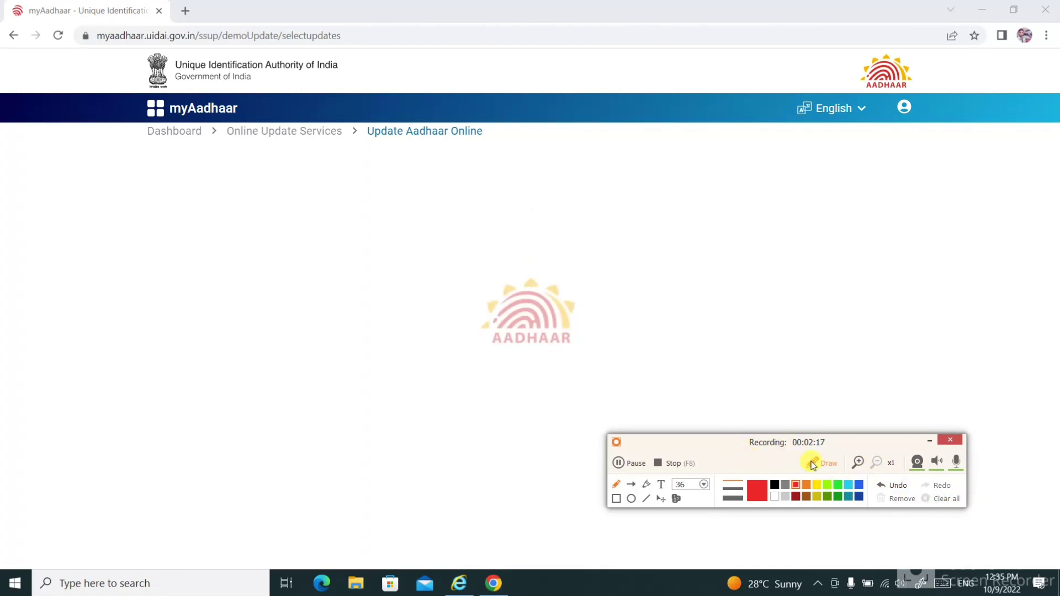
left_click(823, 463)
left_click_drag(717, 445, 830, 130)
Enter the applicant's new name in English, letting the Hindi transliteration fill in.
scroll(521, 346, "down", 4)
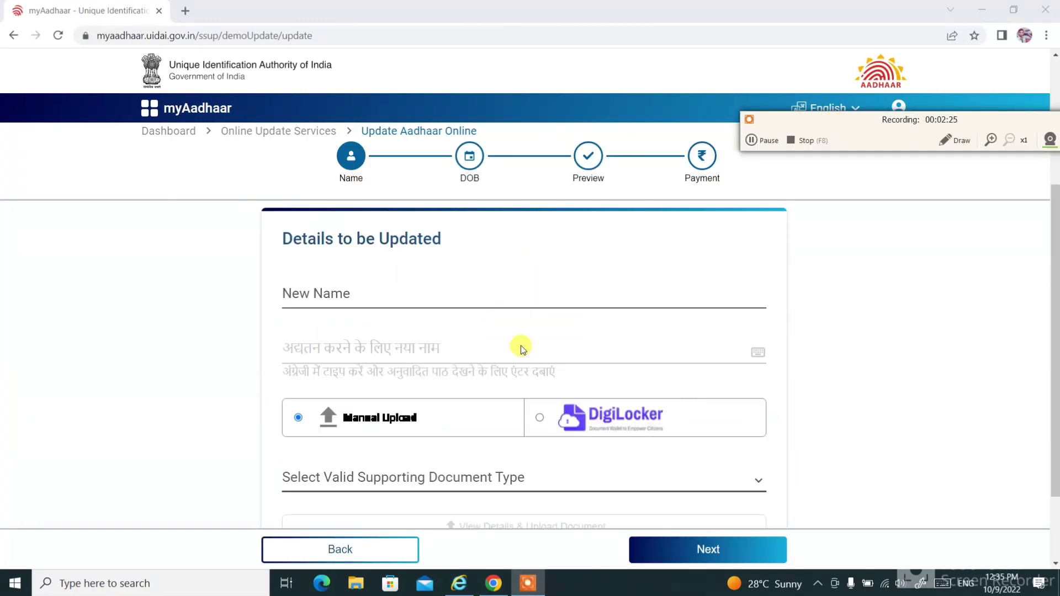
scroll(522, 341, "up", 4)
scroll(523, 340, "down", 1)
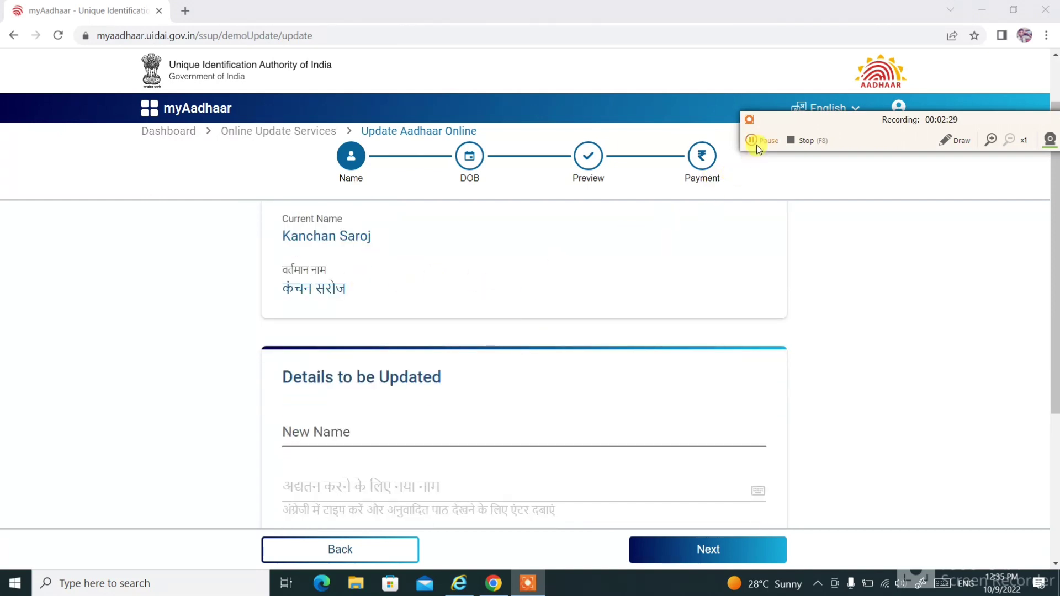
scroll(665, 163, "down", 2)
left_click(353, 290)
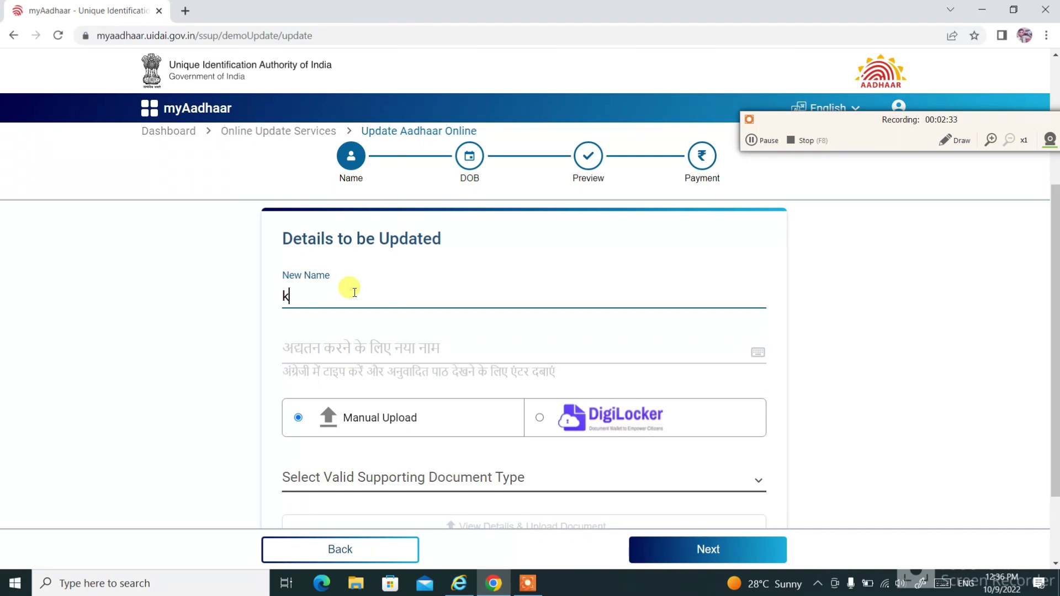
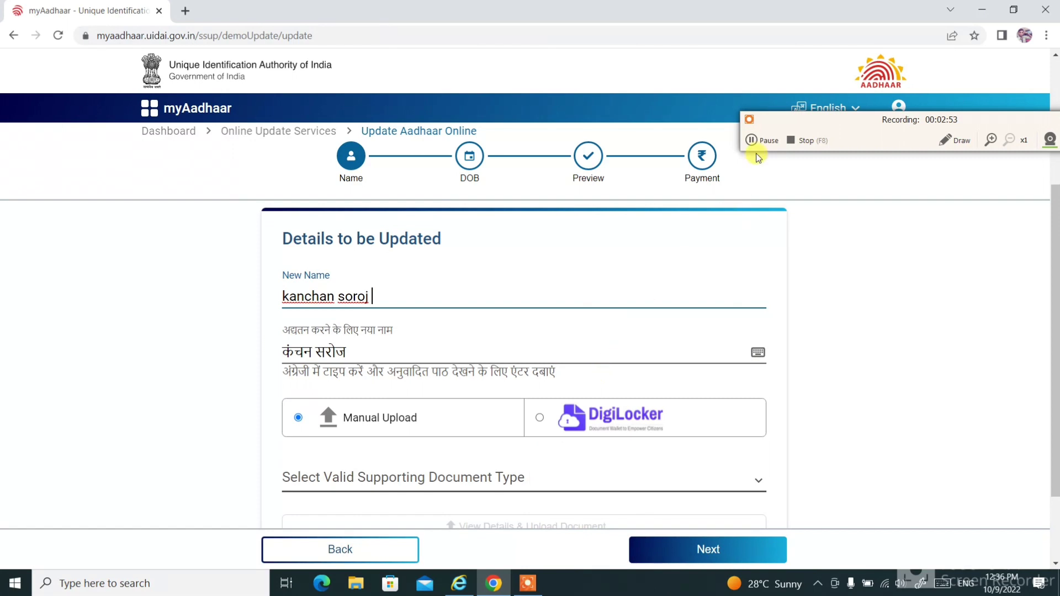
Choose School Leaving Certificate as the supporting document type.
scroll(670, 395, "down", 1)
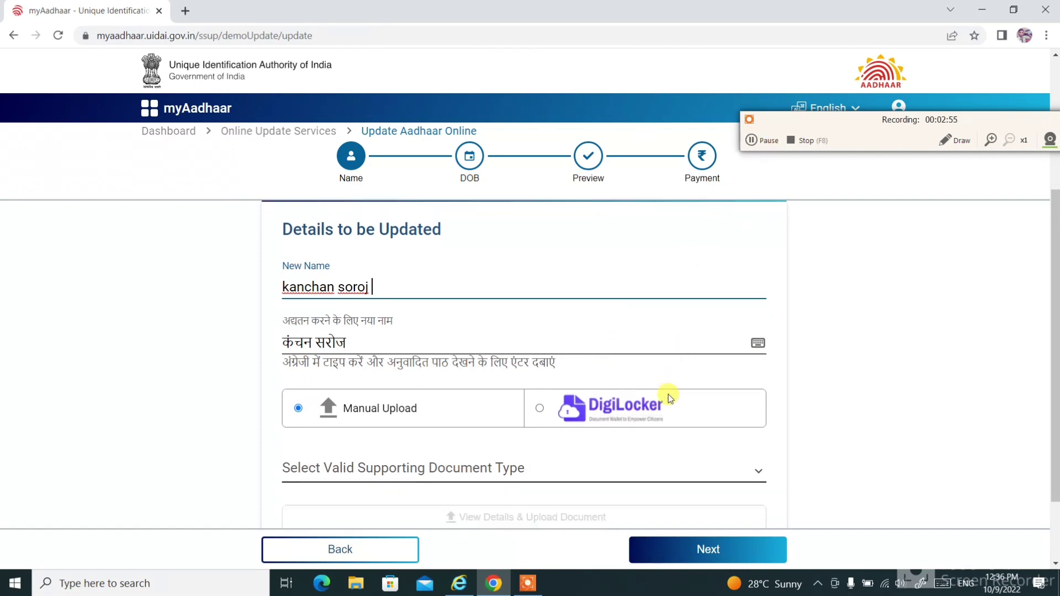
scroll(586, 388, "down", 1)
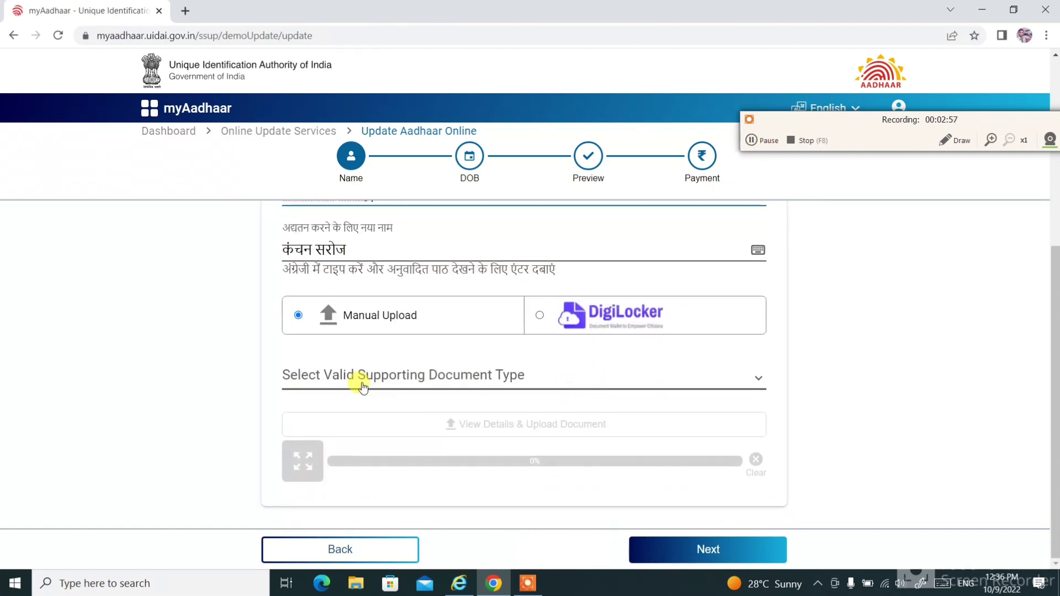
left_click(359, 380)
scroll(558, 279, "down", 5)
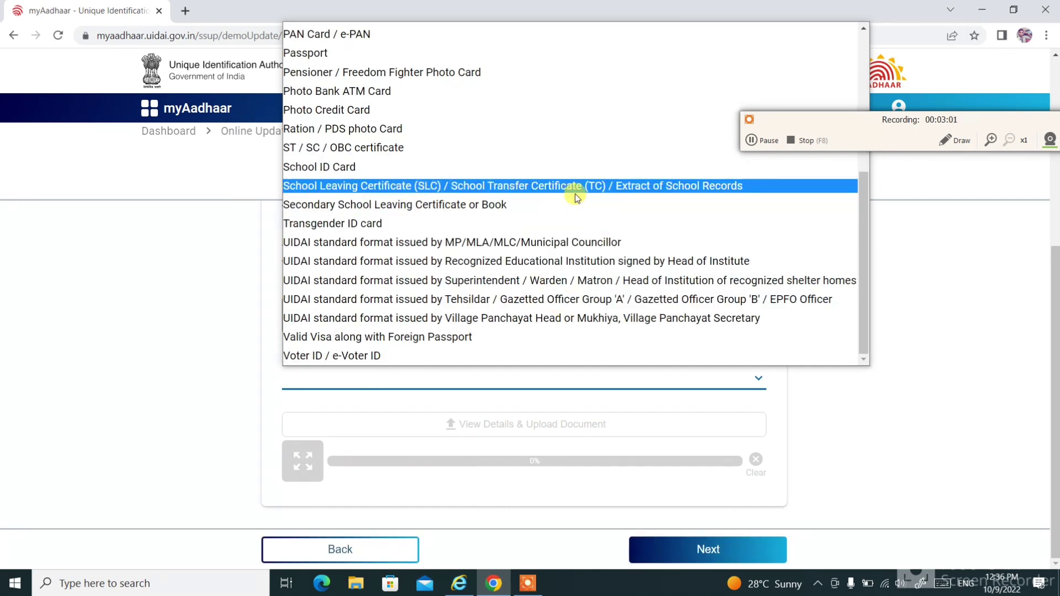
left_click(646, 185)
Upload the 10th PDF from the Desktop as the School Leaving Certificate proof.
left_click(489, 475)
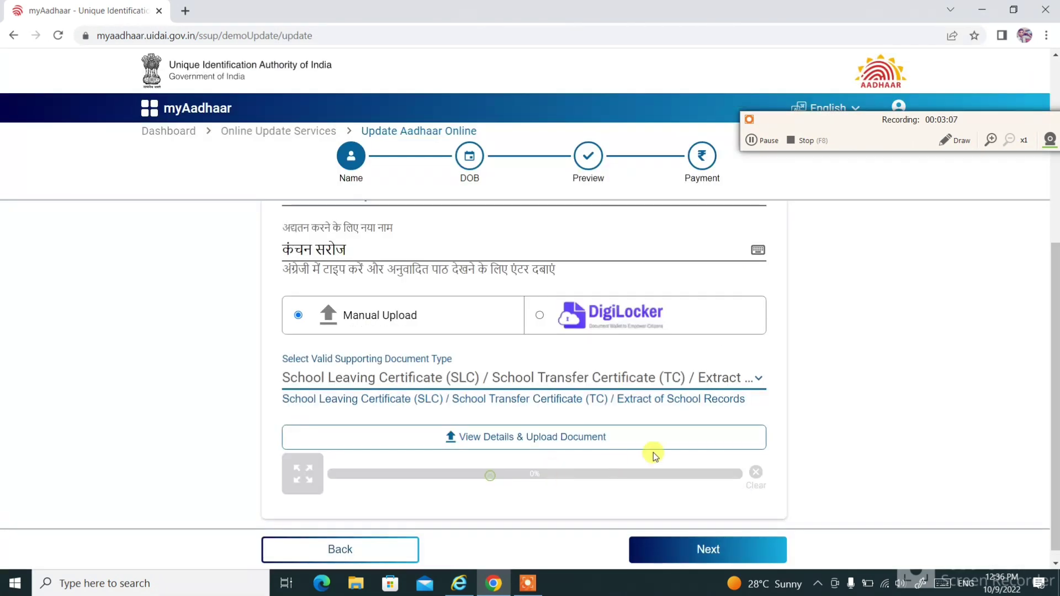
left_click(484, 426)
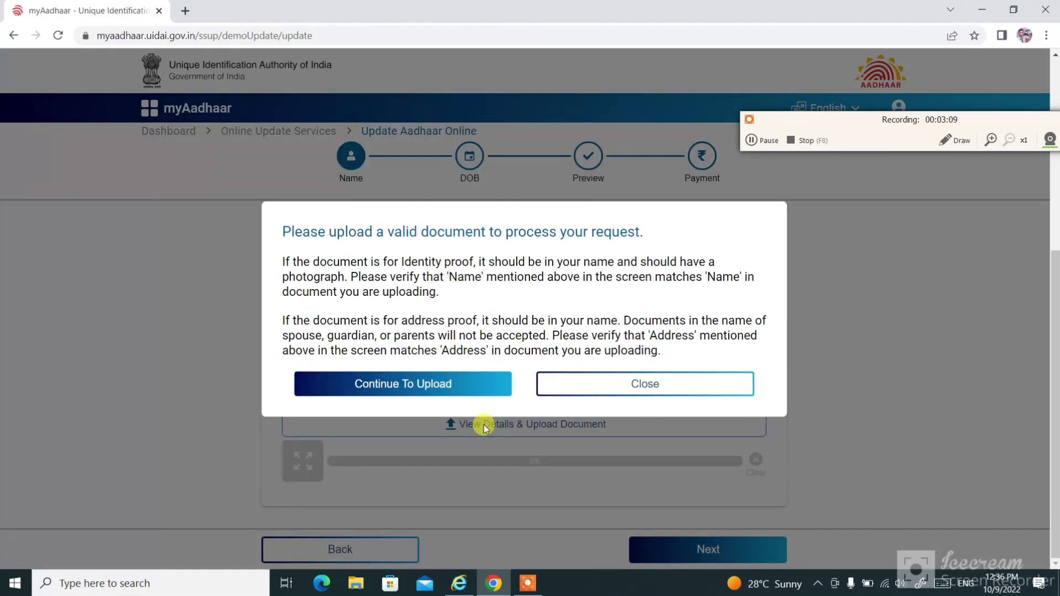
left_click(406, 383)
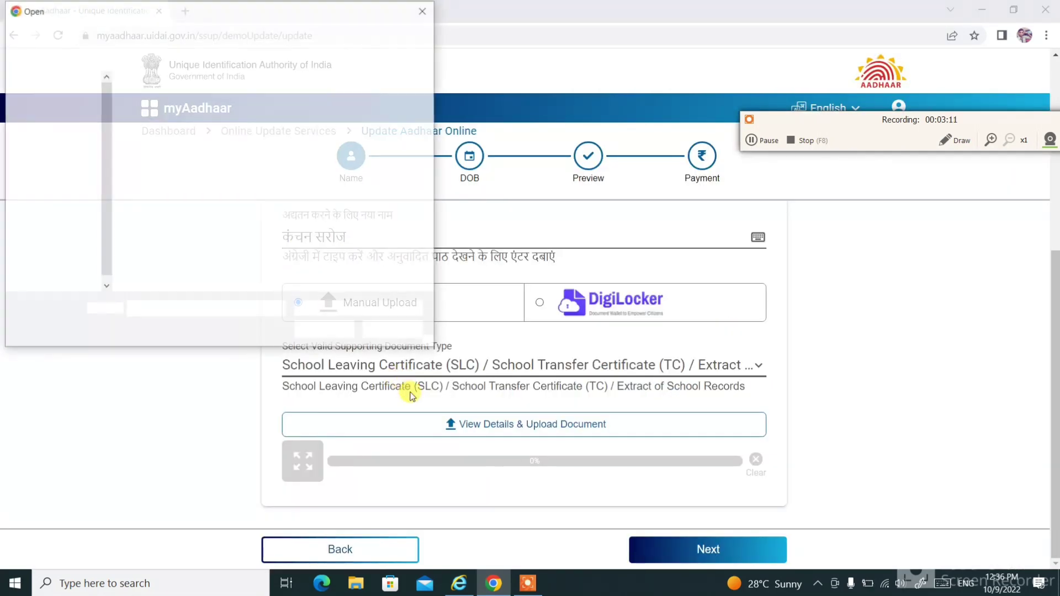
left_click(49, 106)
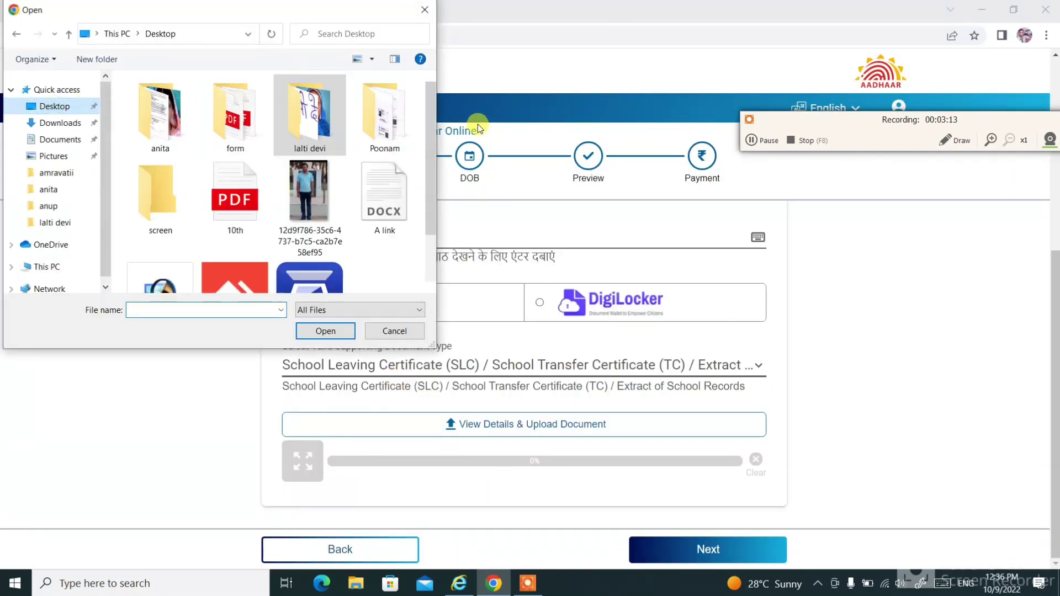
double_click(234, 199)
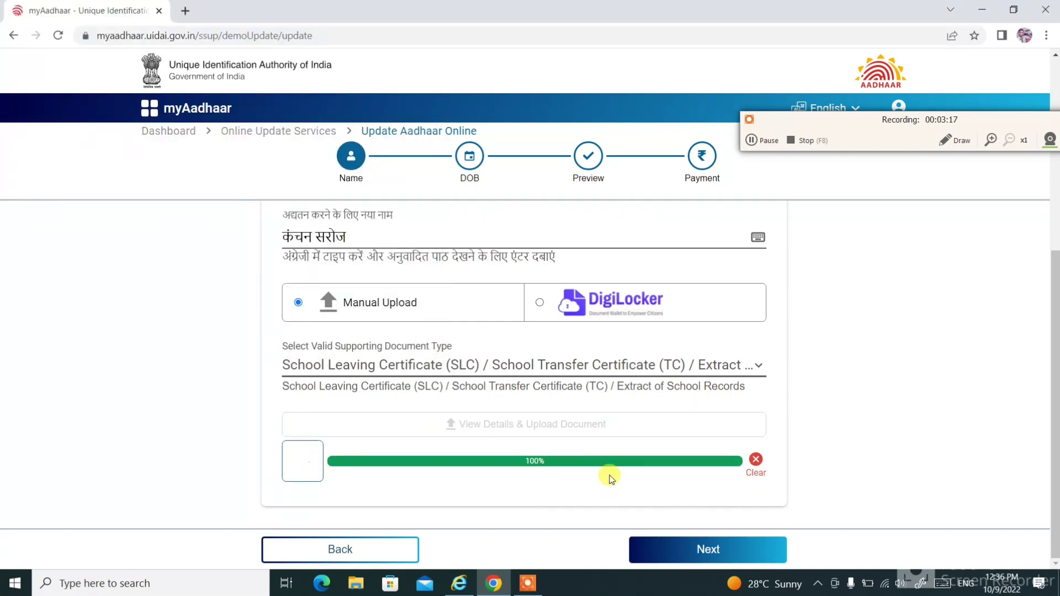
Submit the name details and continue to the date-of-birth step.
scroll(613, 474, "up", 2)
scroll(626, 480, "down", 2)
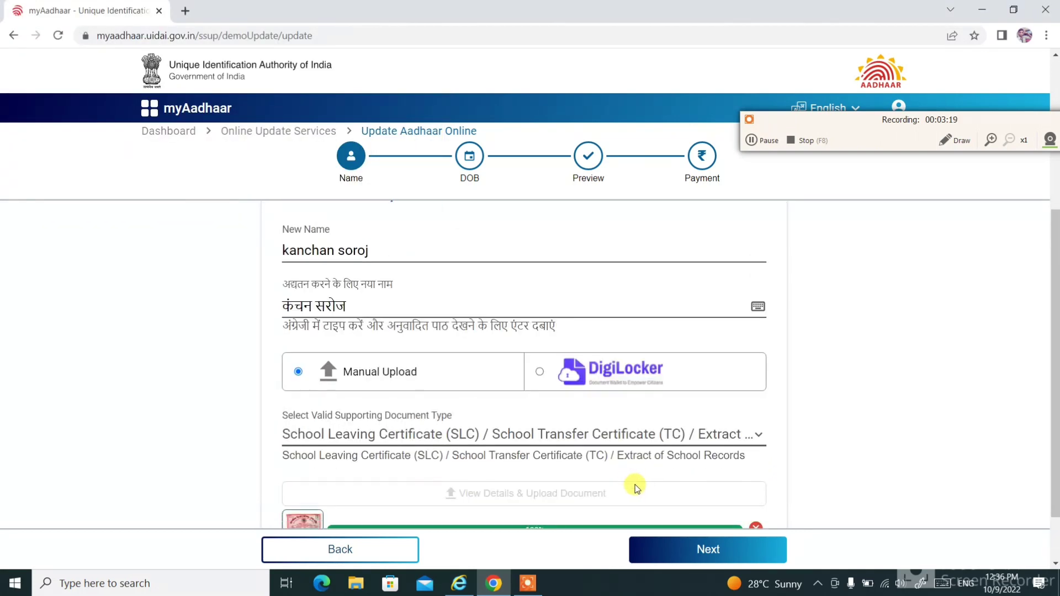
scroll(635, 486, "up", 2)
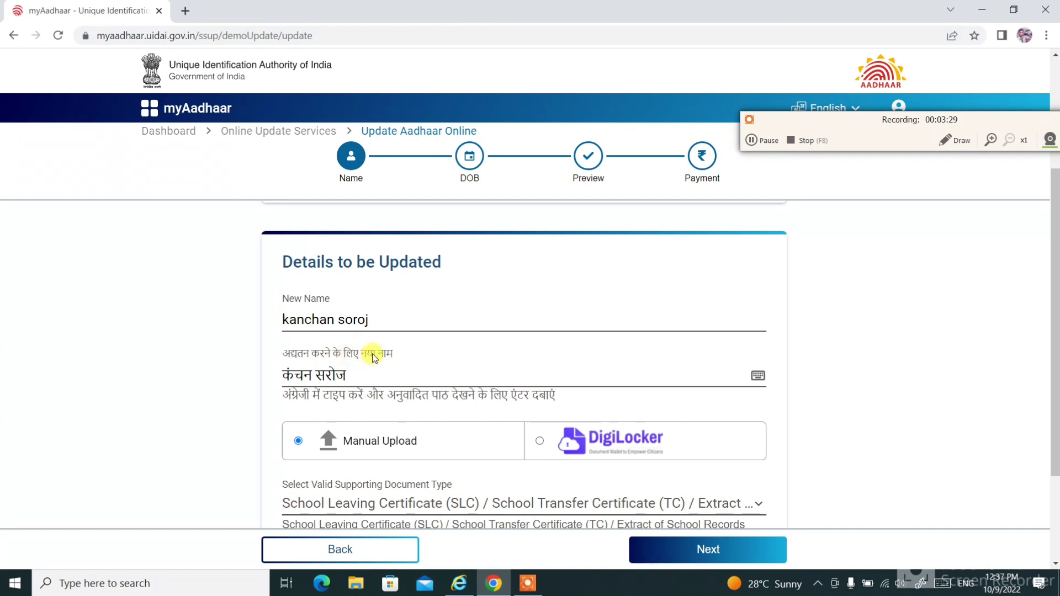
scroll(724, 486, "down", 3)
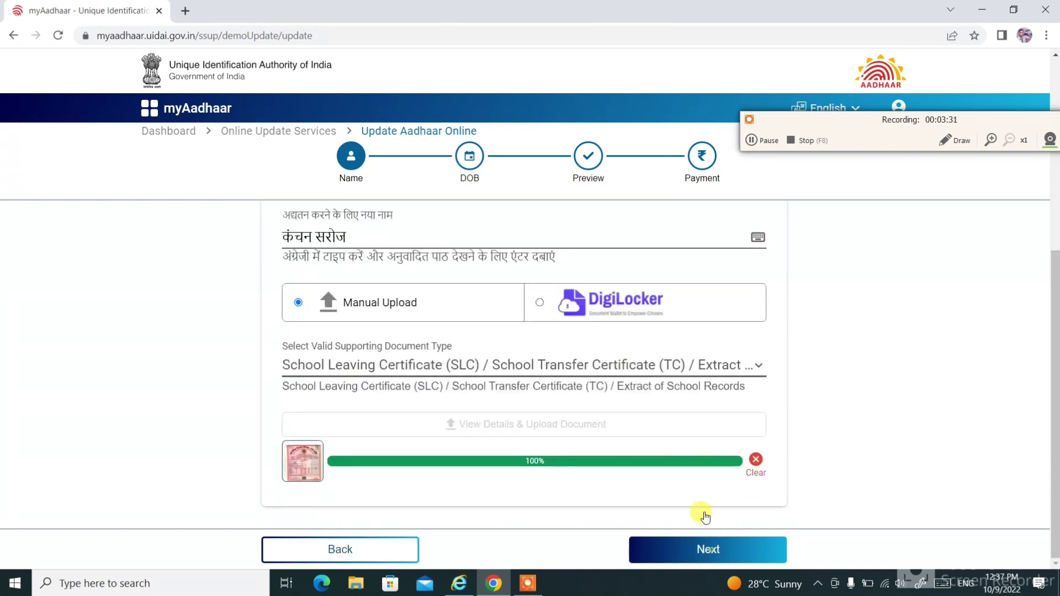
left_click(707, 549)
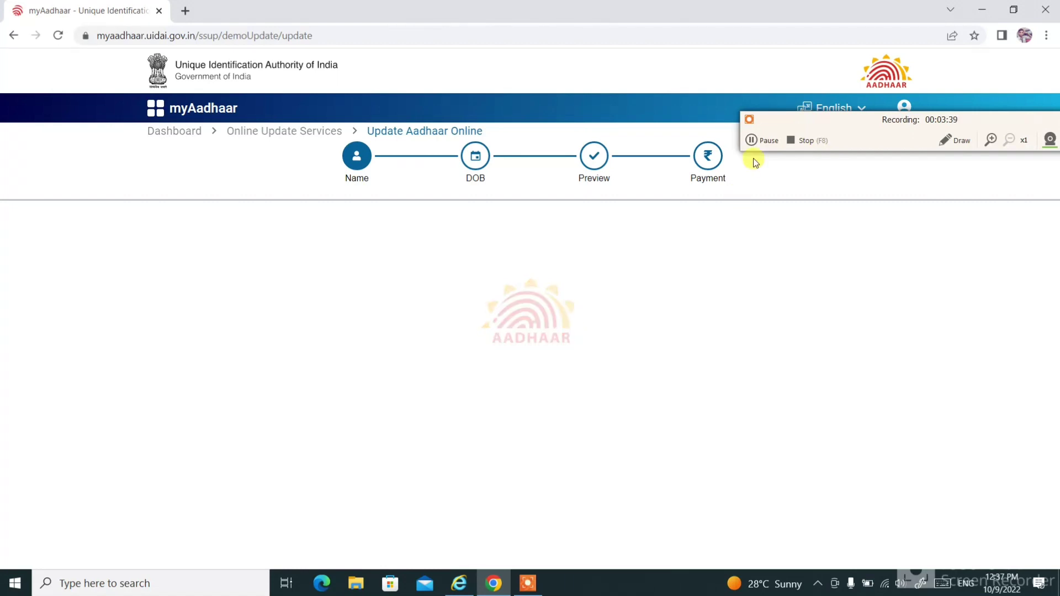
scroll(575, 408, "down", 2)
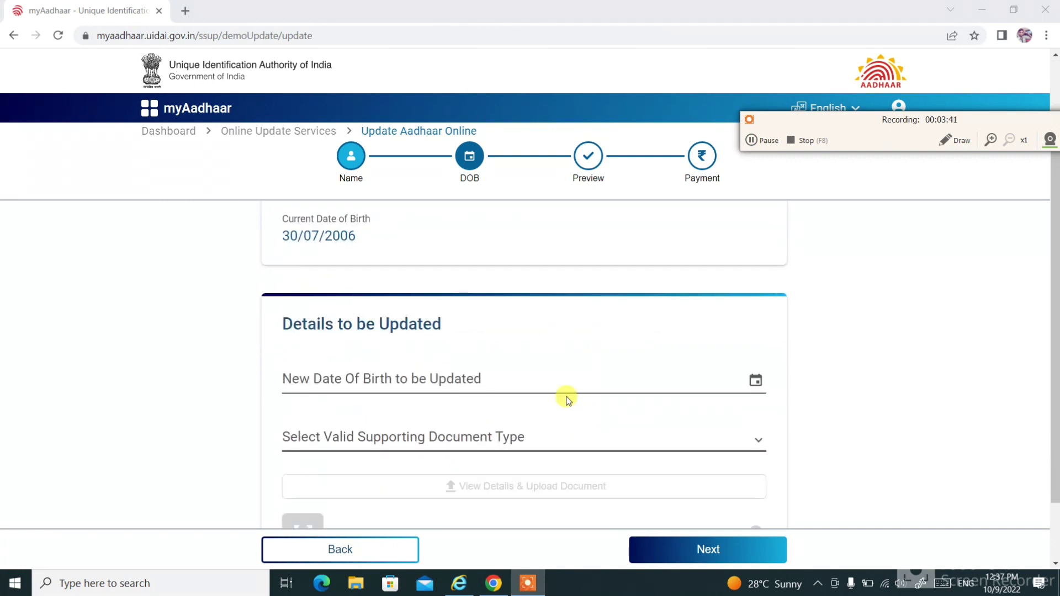
scroll(567, 399, "up", 2)
scroll(606, 406, "down", 2)
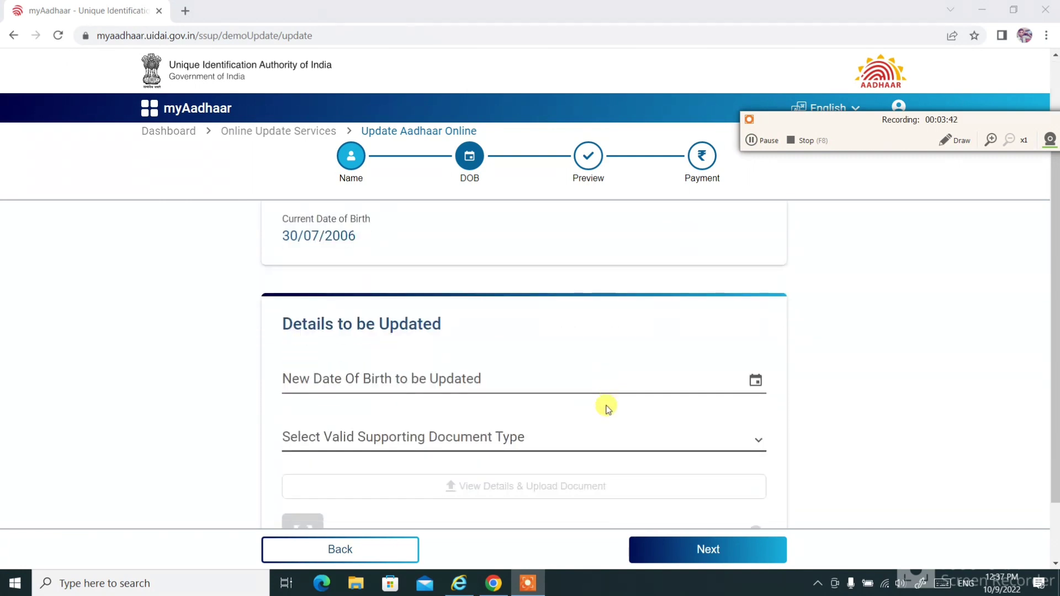
left_click(372, 386)
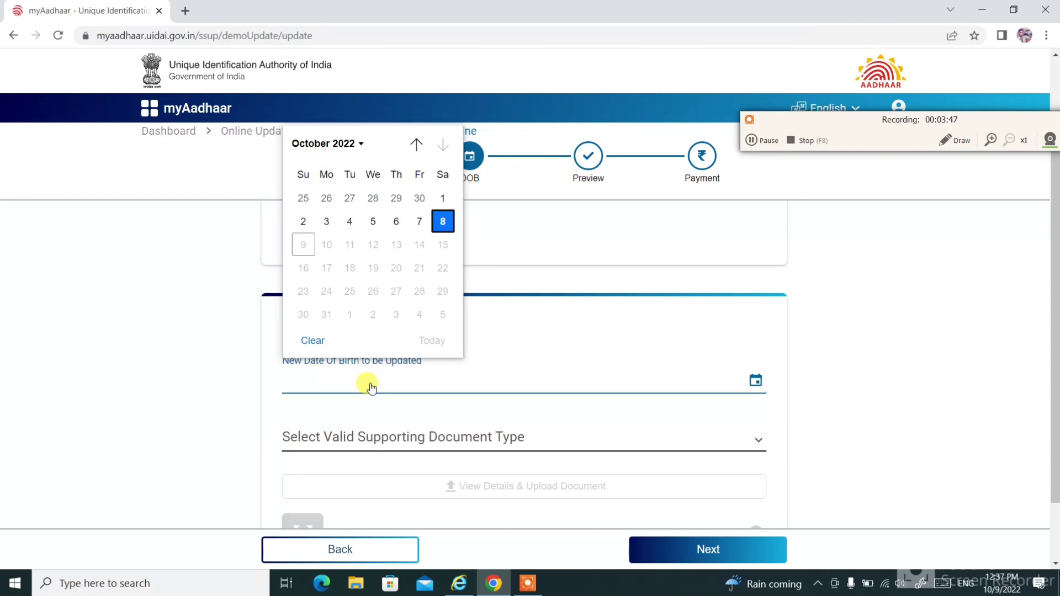
left_click(358, 144)
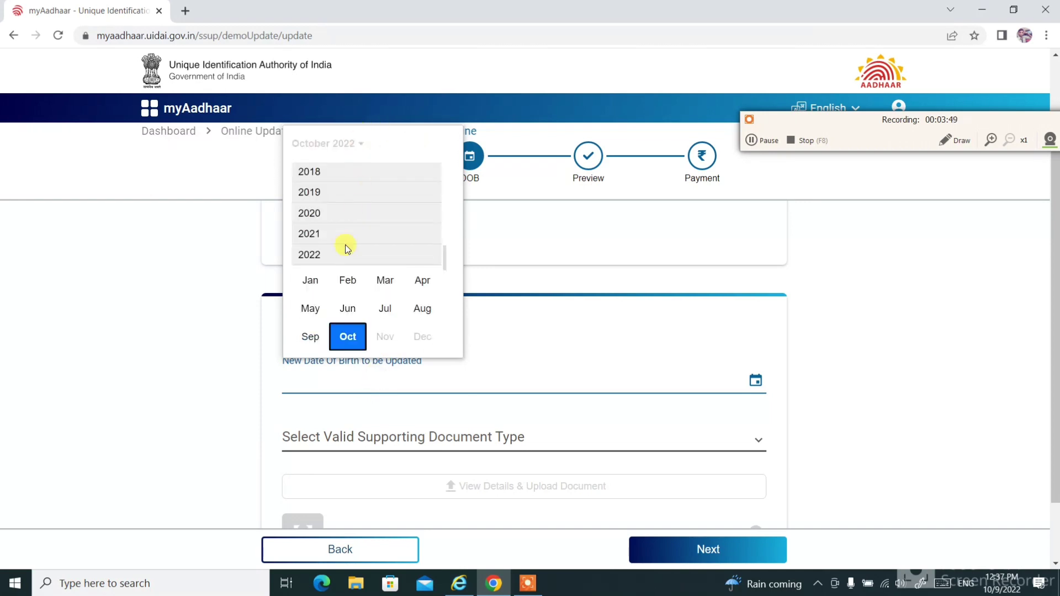
scroll(343, 254, "up", 3)
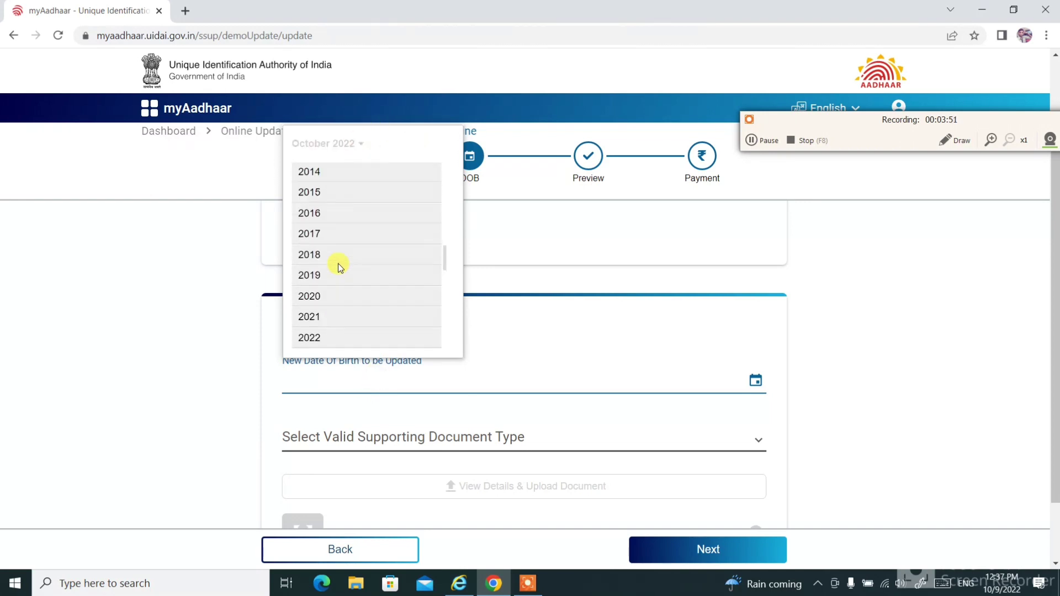
scroll(339, 264, "up", 3)
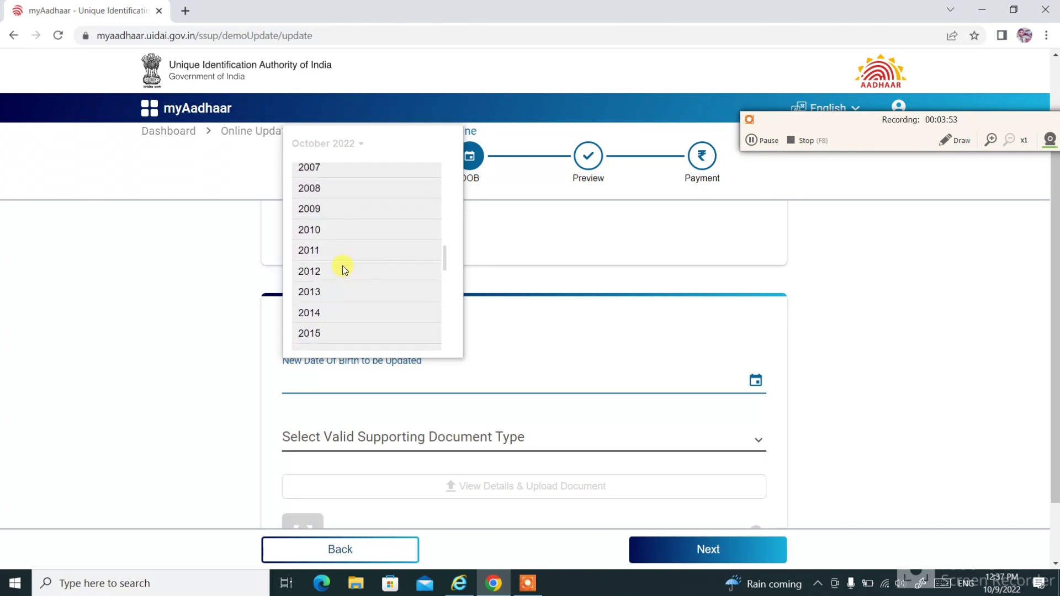
scroll(342, 259, "up", 2)
left_click(310, 197)
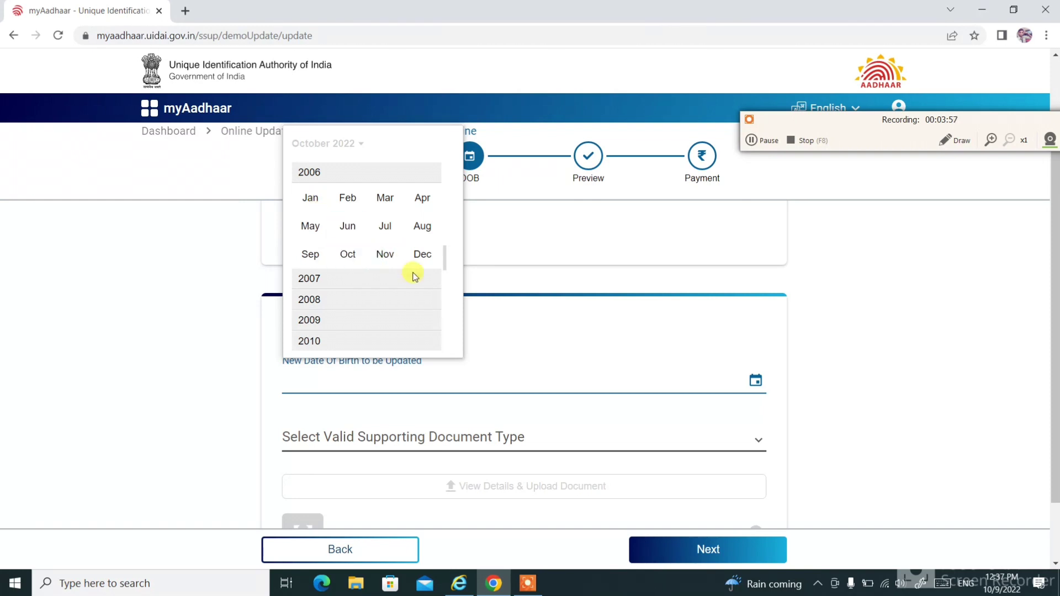
left_click(387, 228)
left_click(428, 227)
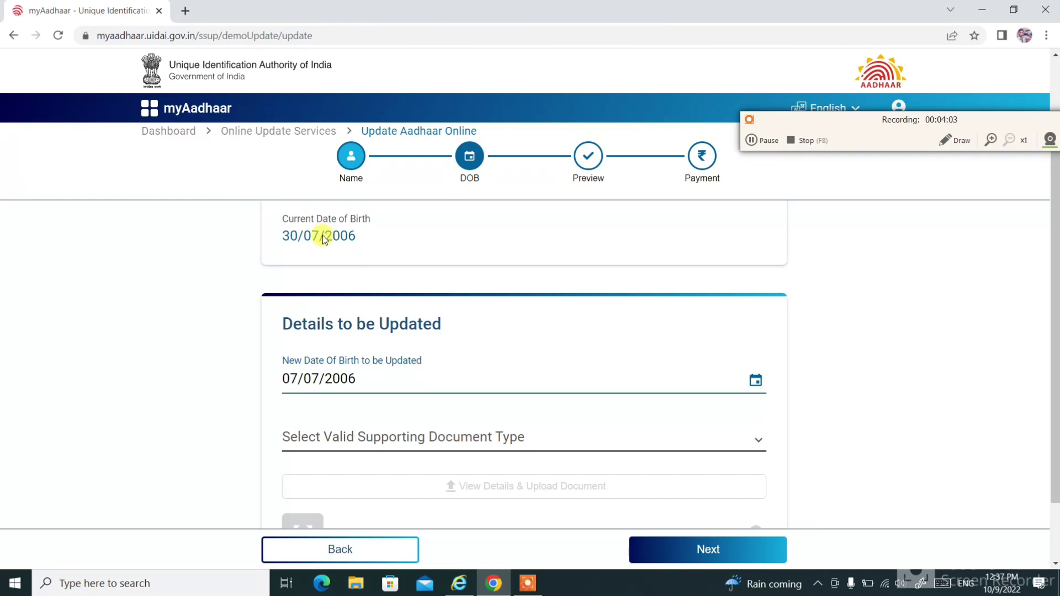
left_click(324, 234)
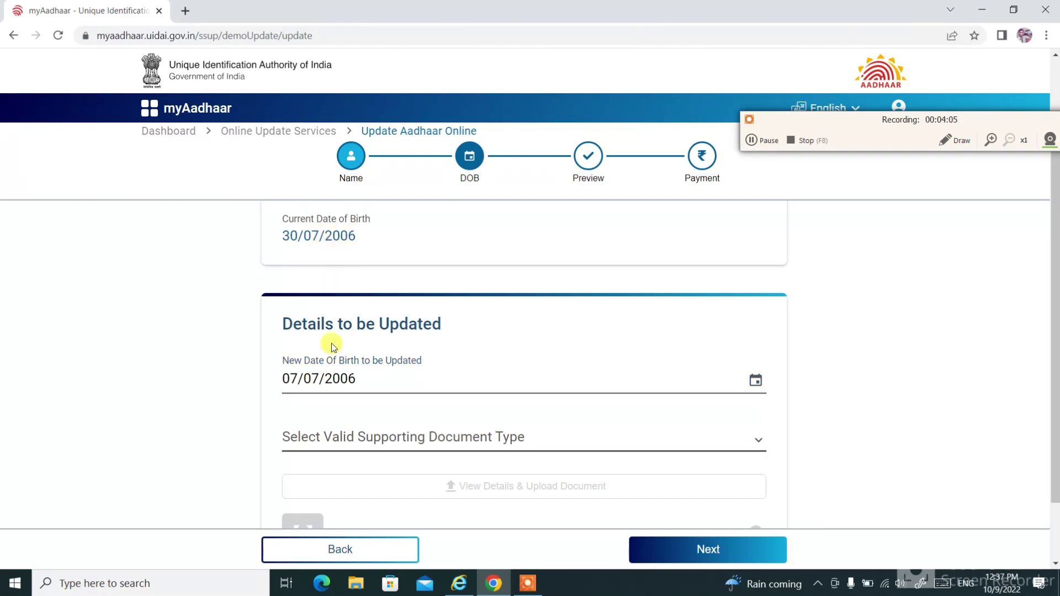
Choose Marksheet as the date-of-birth proof and upload the 10th PDF.
left_click(377, 439)
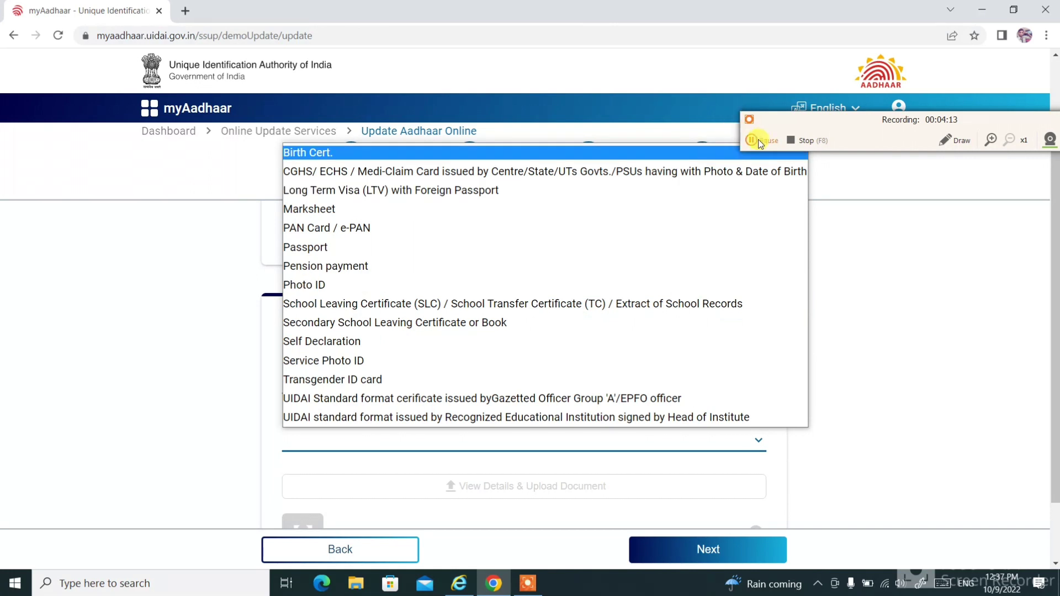
left_click(761, 140)
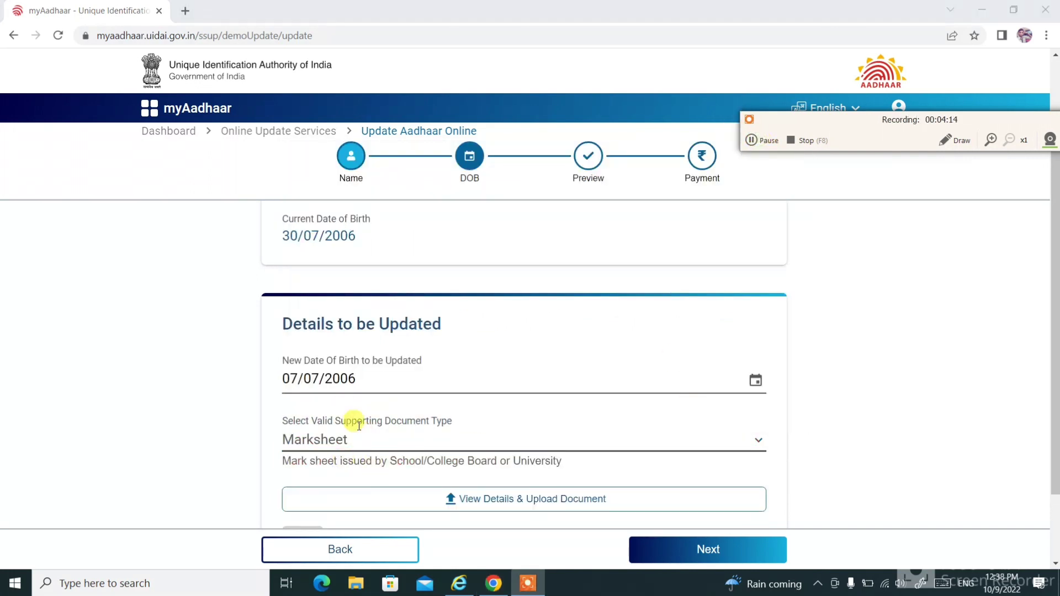
left_click(343, 440)
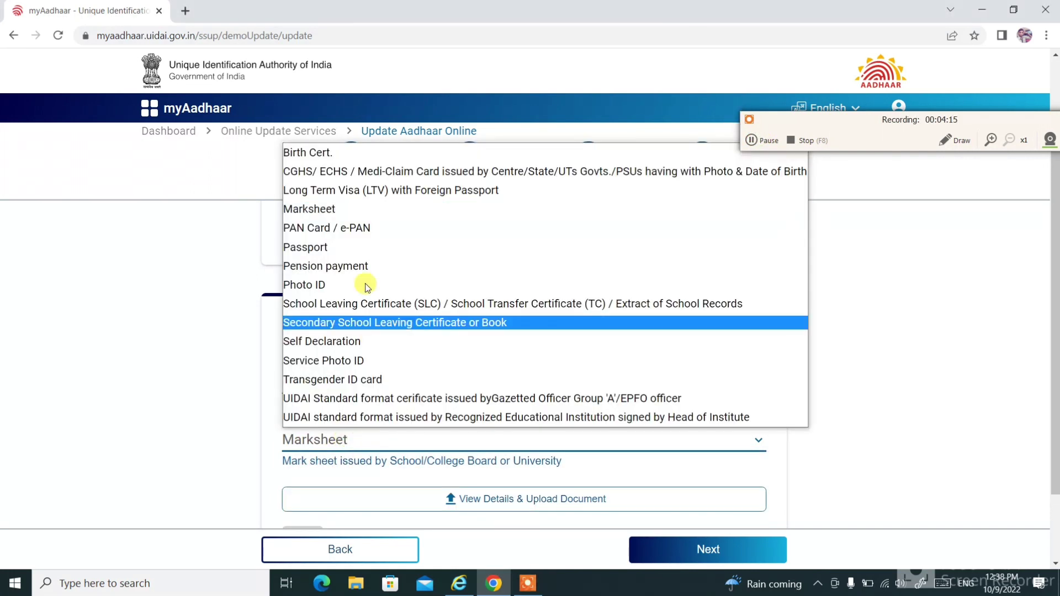
left_click(330, 210)
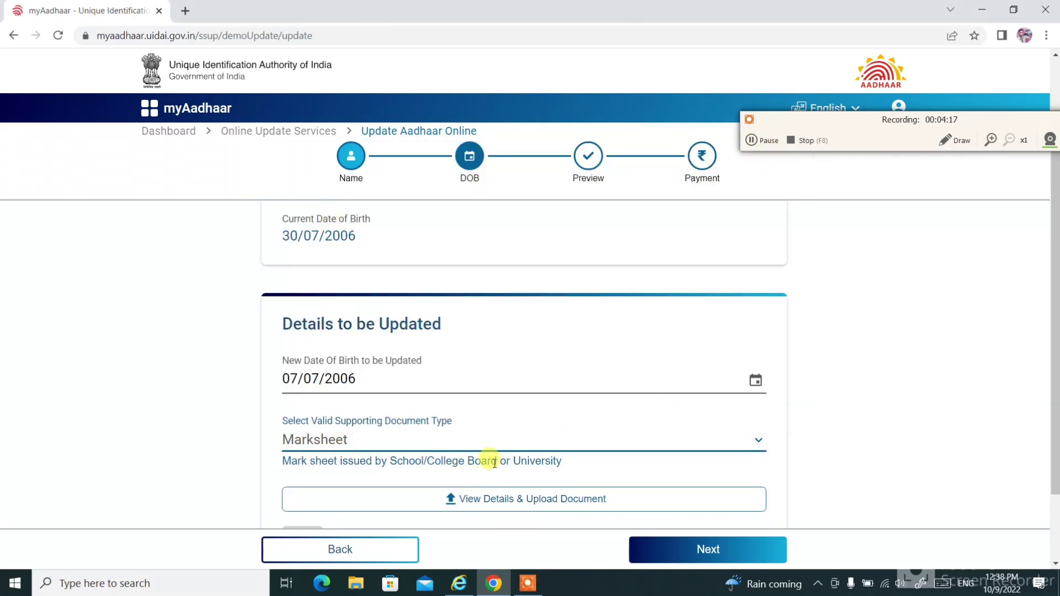
scroll(486, 459, "down", 1)
left_click(472, 434)
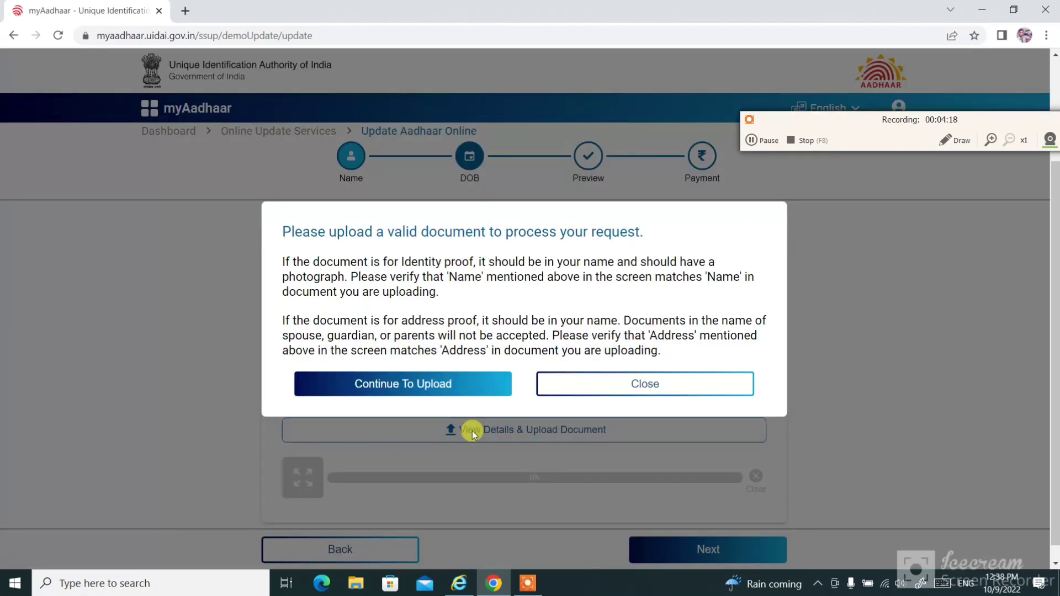
left_click(428, 382)
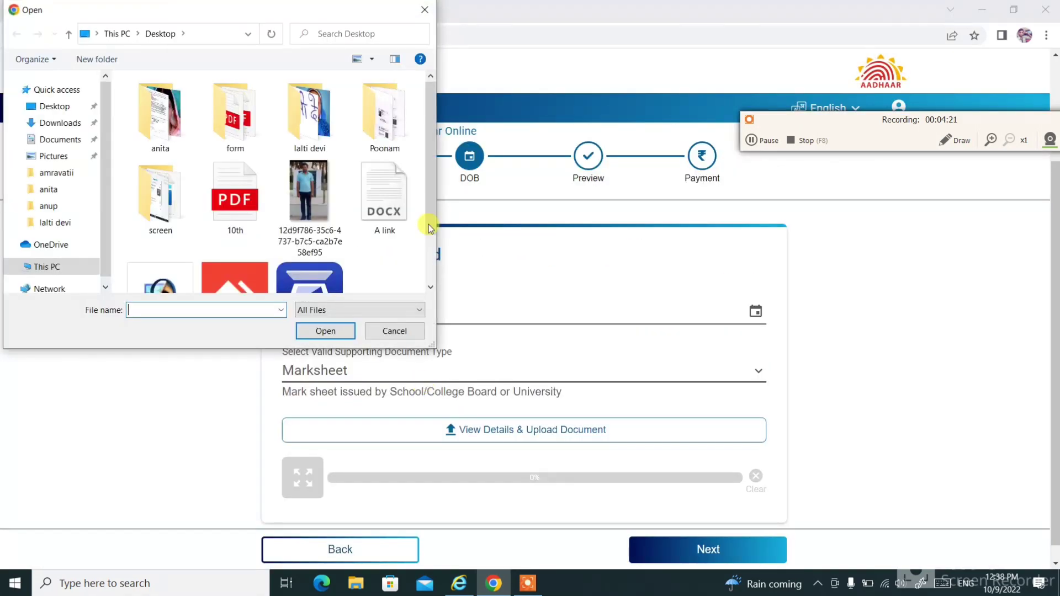
left_click(246, 202)
double_click(245, 203)
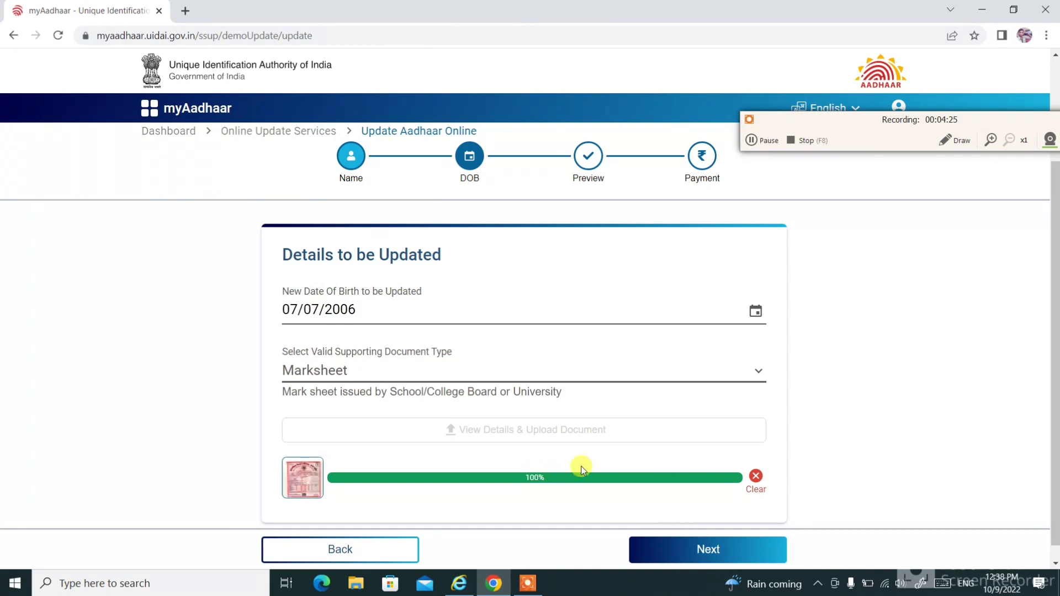
scroll(632, 490, "down", 1)
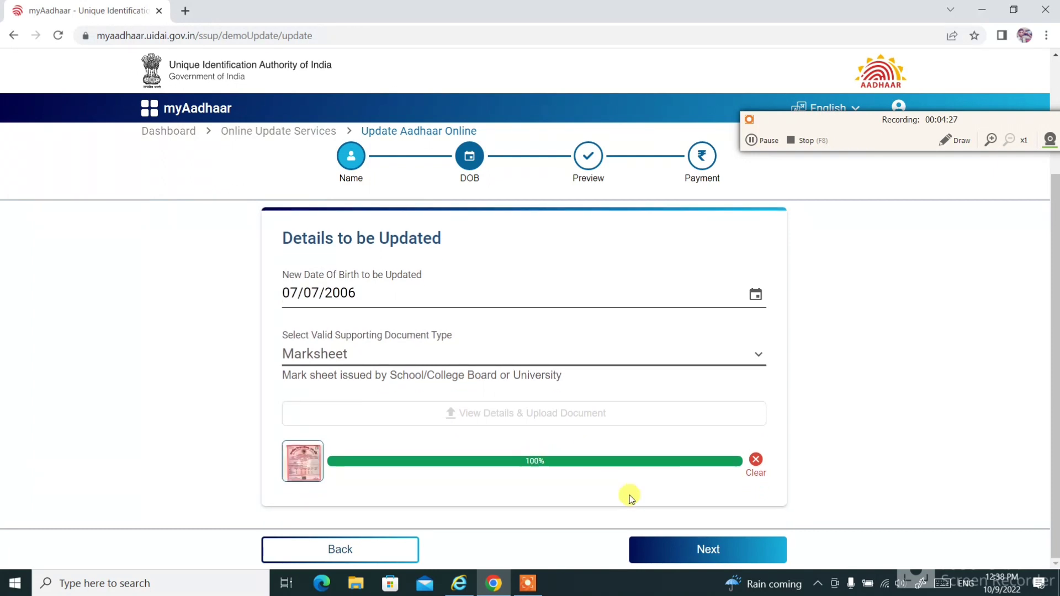
scroll(632, 490, "up", 3)
scroll(631, 496, "down", 1)
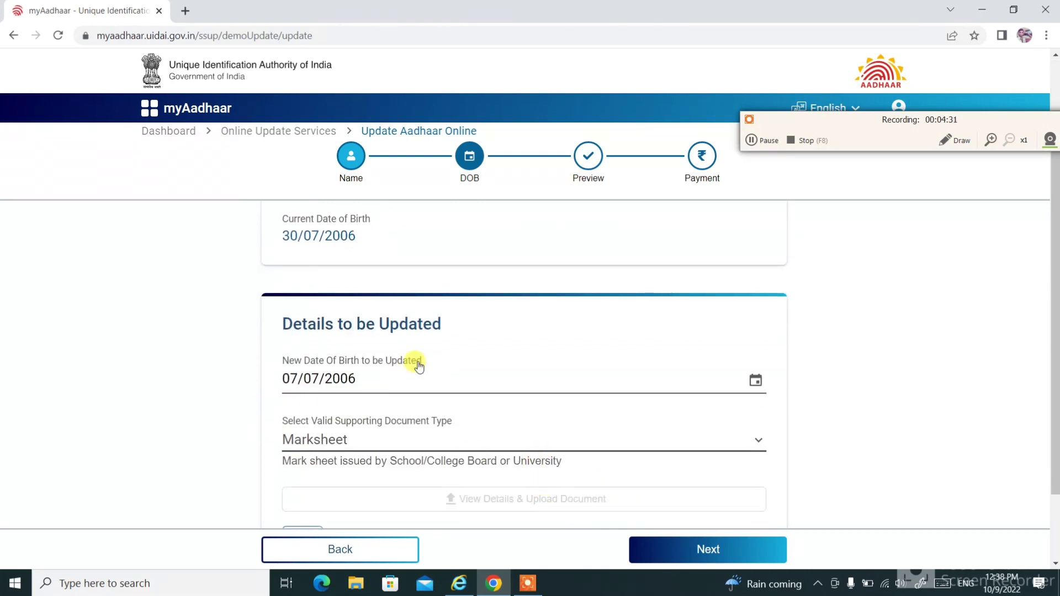
left_click(751, 140)
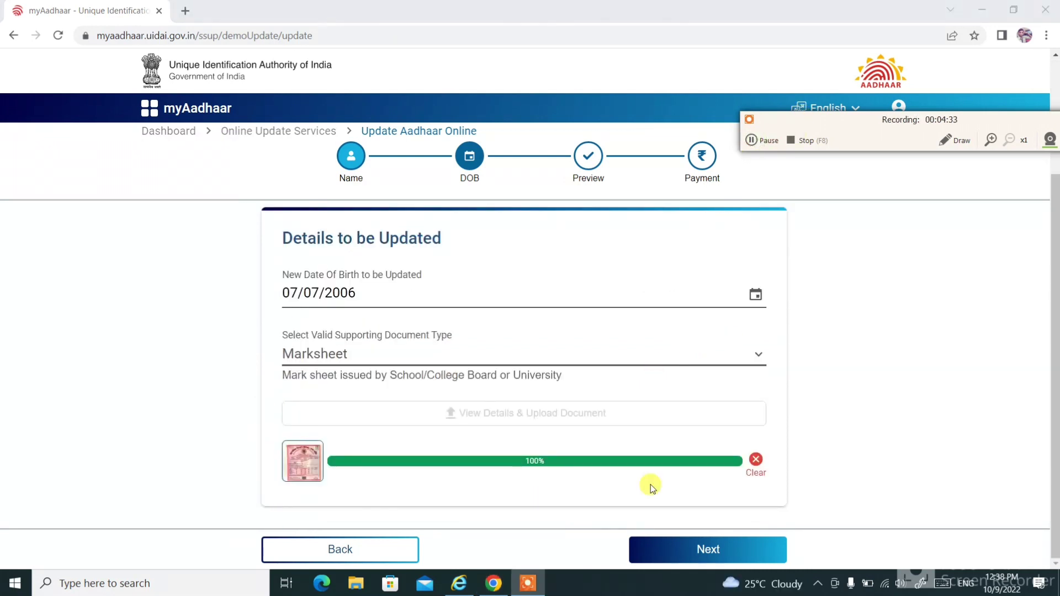
left_click(703, 552)
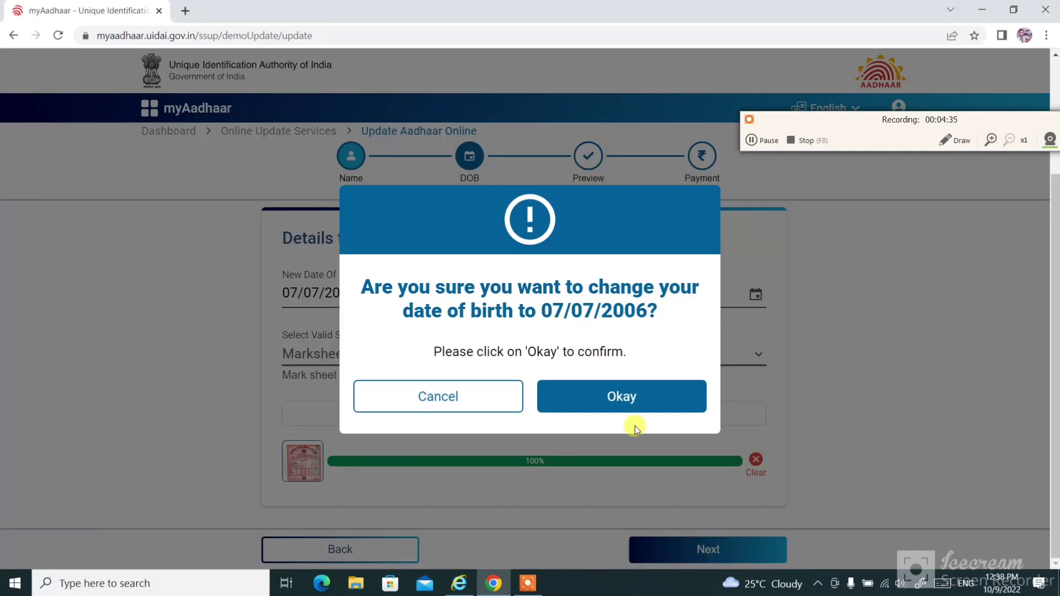
left_click(629, 405)
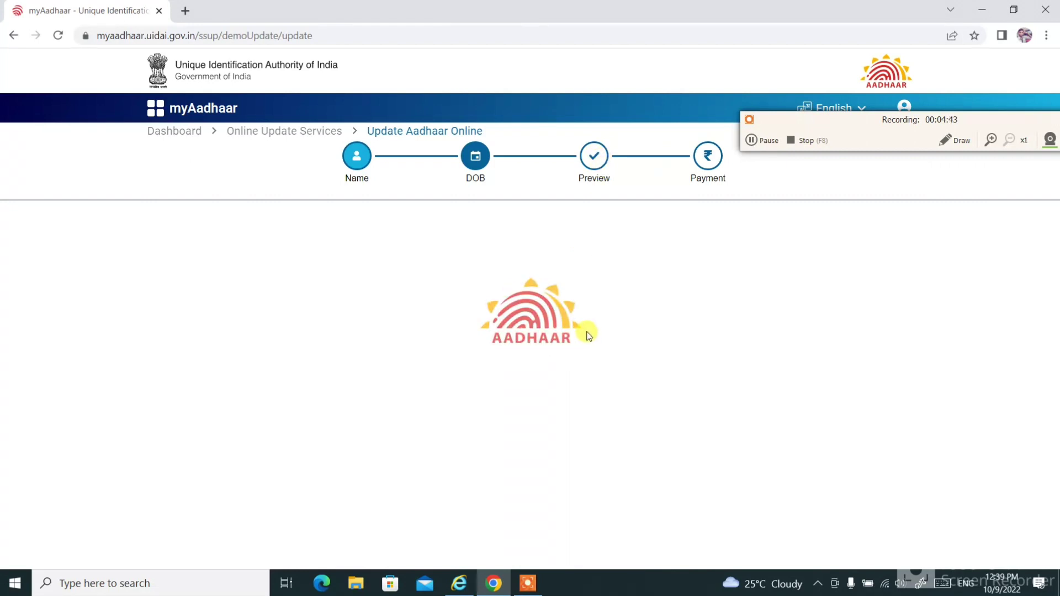
left_click(752, 139)
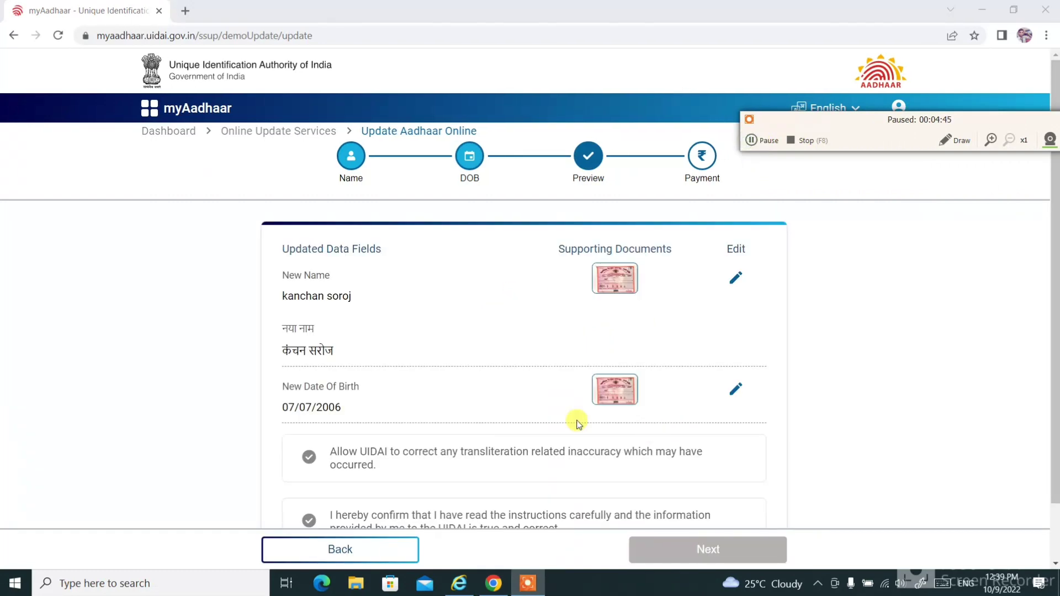
left_click(950, 143)
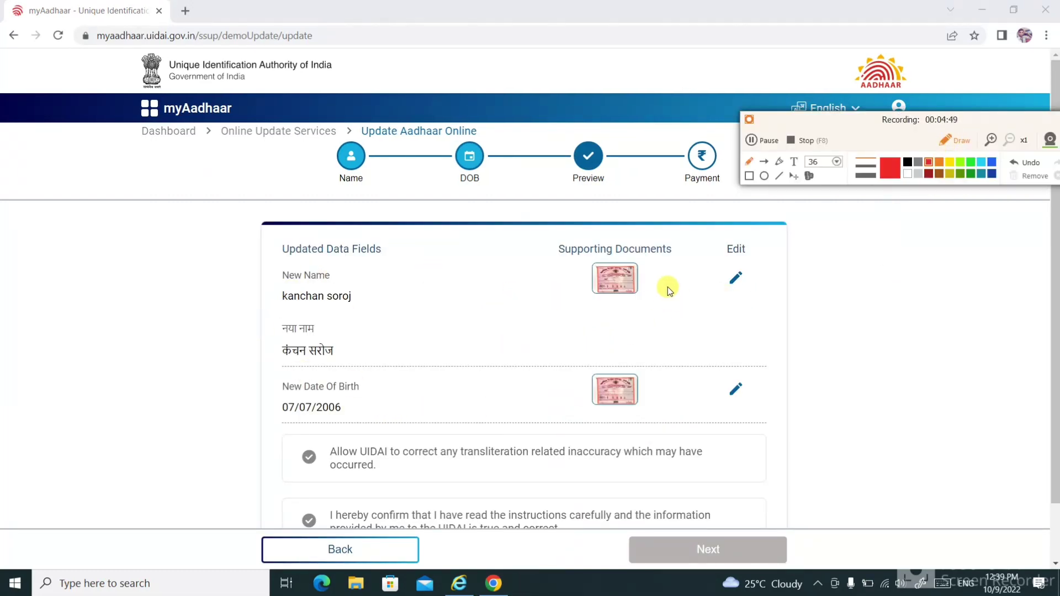
mouse_move(762, 255)
left_mouse_down()
mouse_move(773, 282)
mouse_move(849, 257)
left_mouse_up()
mouse_move(764, 382)
left_mouse_down()
mouse_move(777, 415)
mouse_move(845, 366)
left_mouse_up()
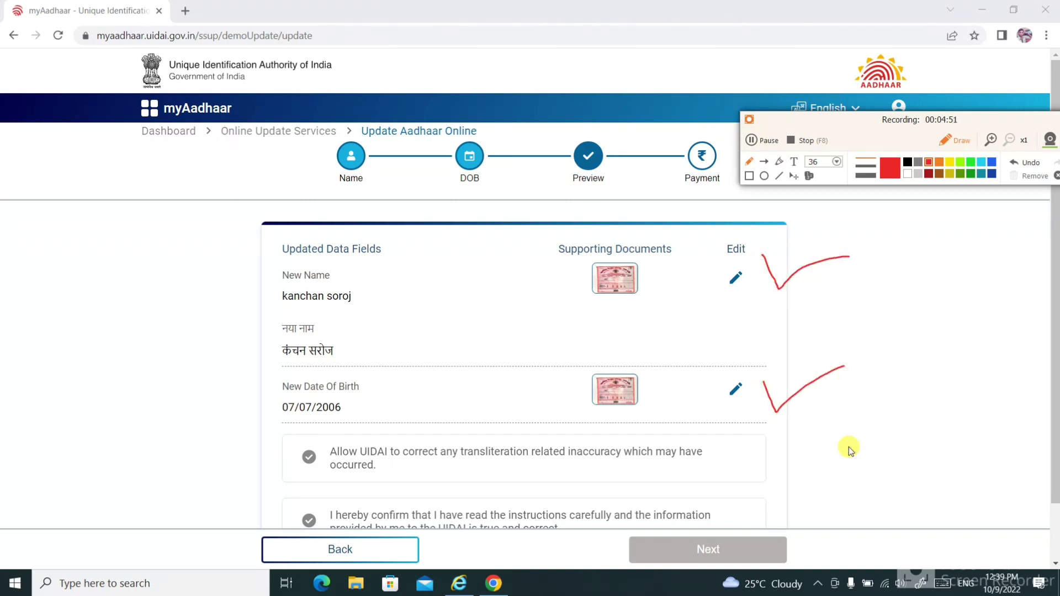
left_click(973, 141)
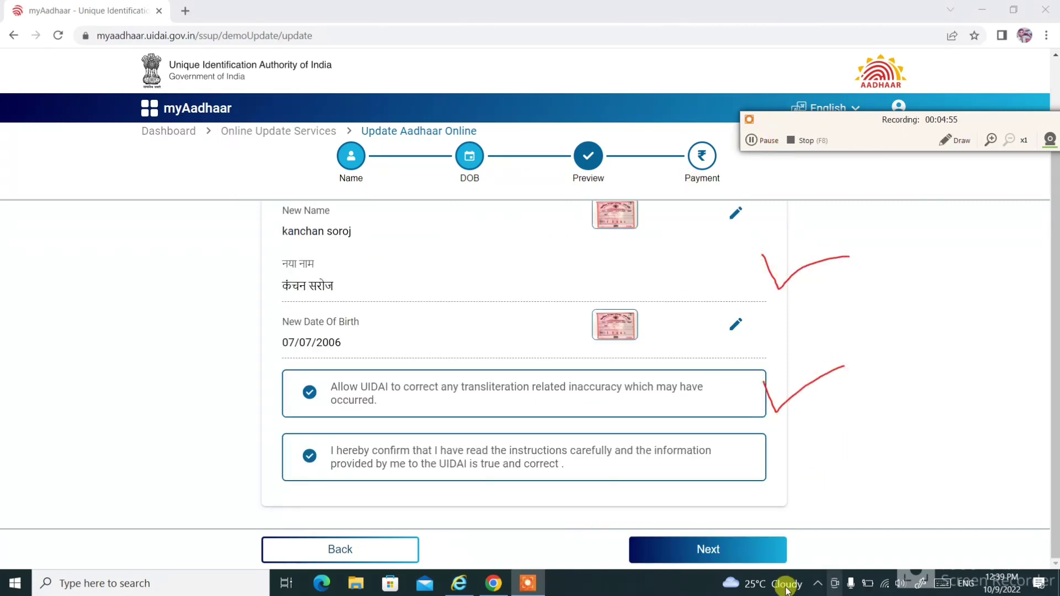
left_click(709, 549)
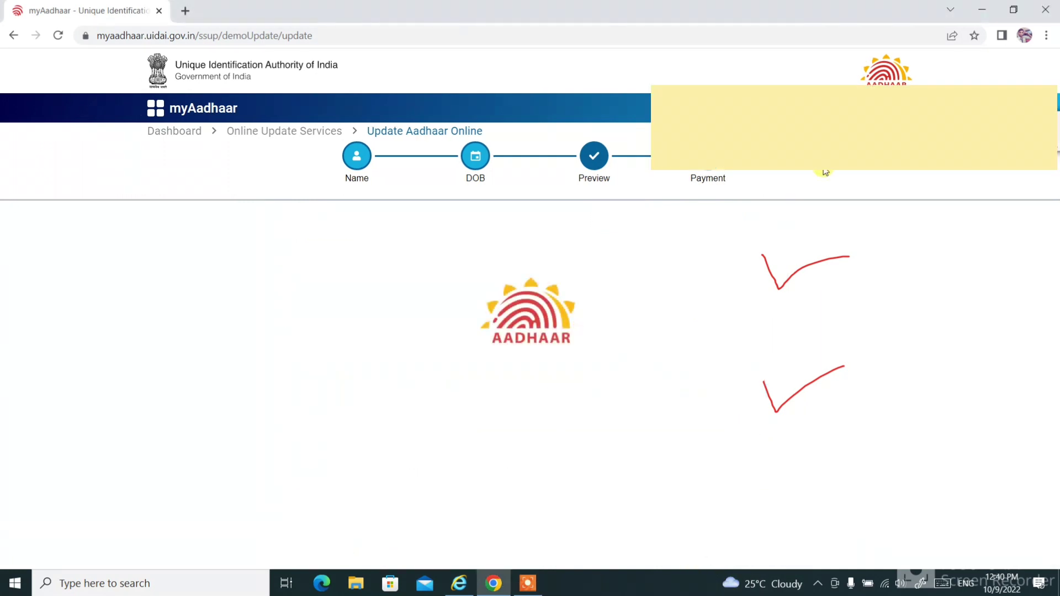
Accept the payments, cancellation and refunds terms and proceed to pay the Rs. 50 fee.
right_click(528, 584)
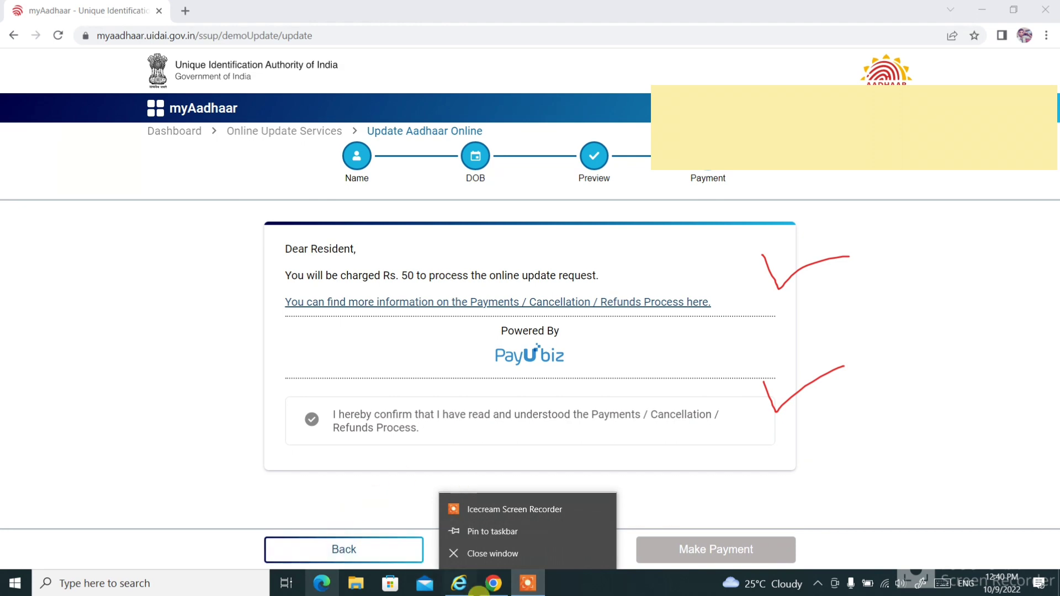
left_click(528, 584)
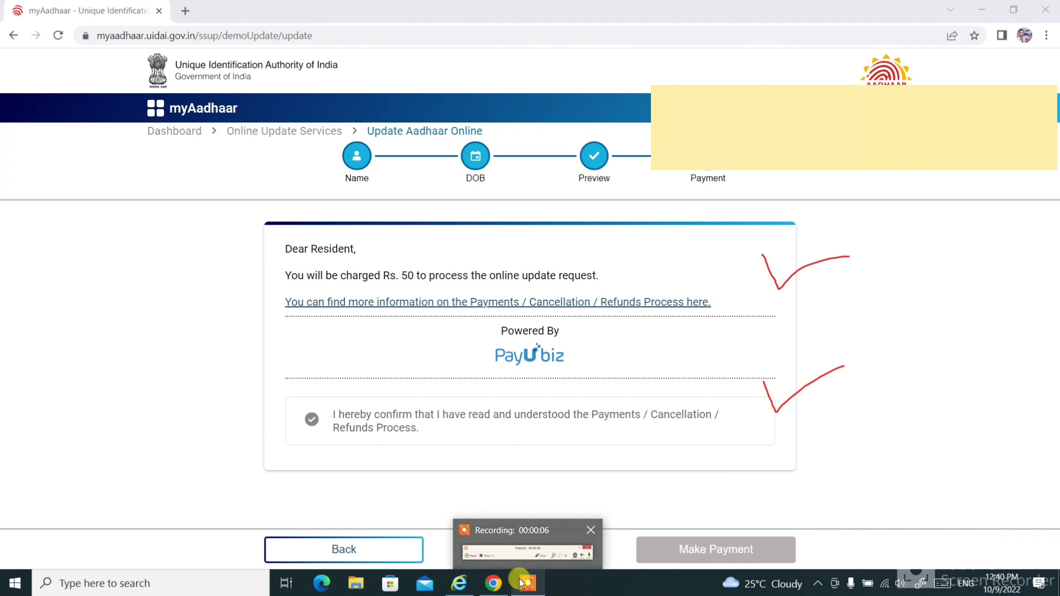
left_click(521, 584)
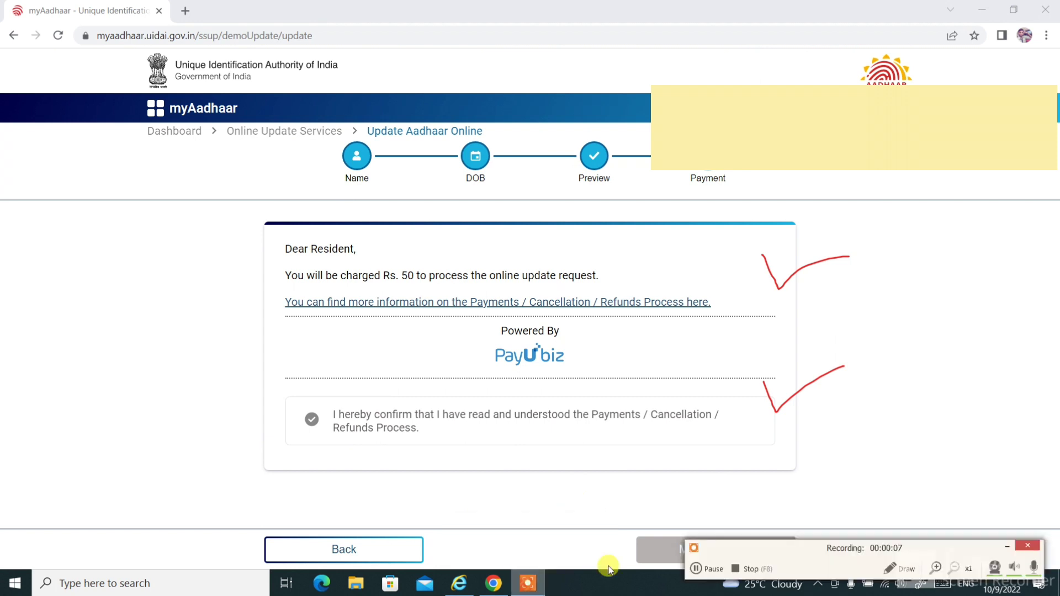
left_click_drag(801, 550, 888, 197)
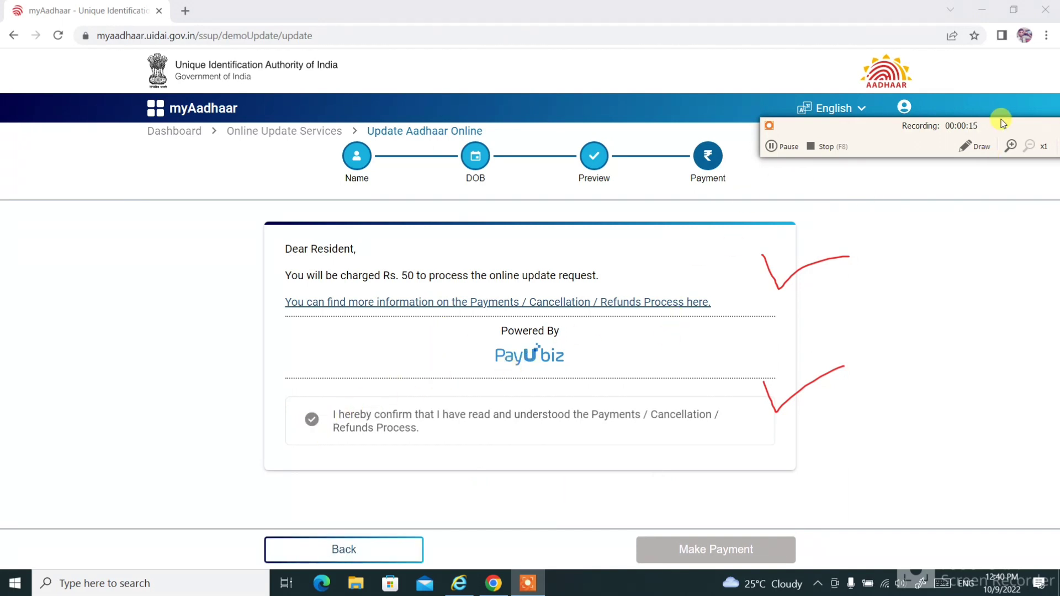
left_click(325, 421)
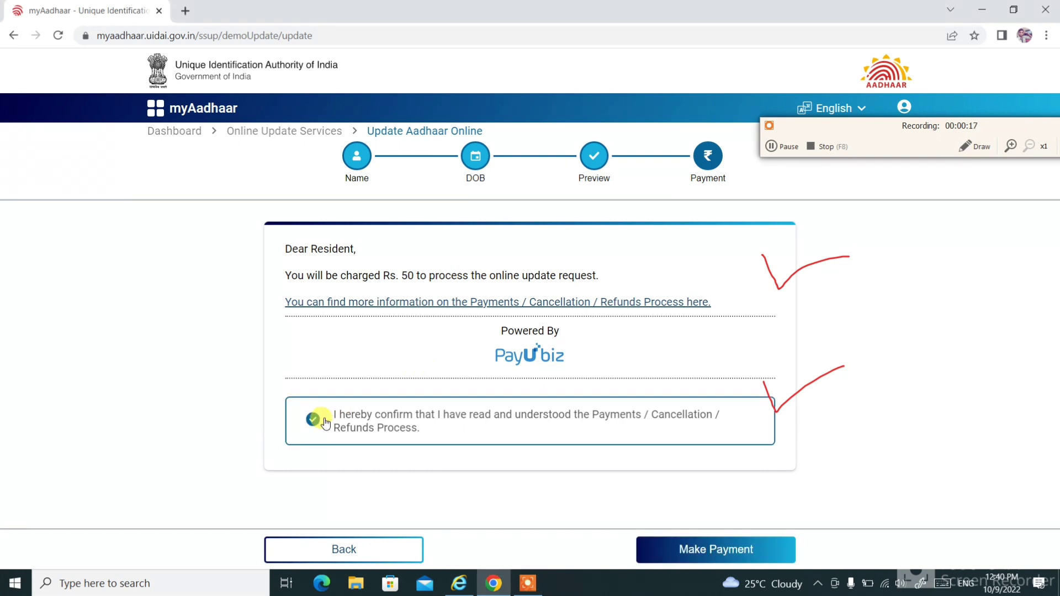
left_click(721, 550)
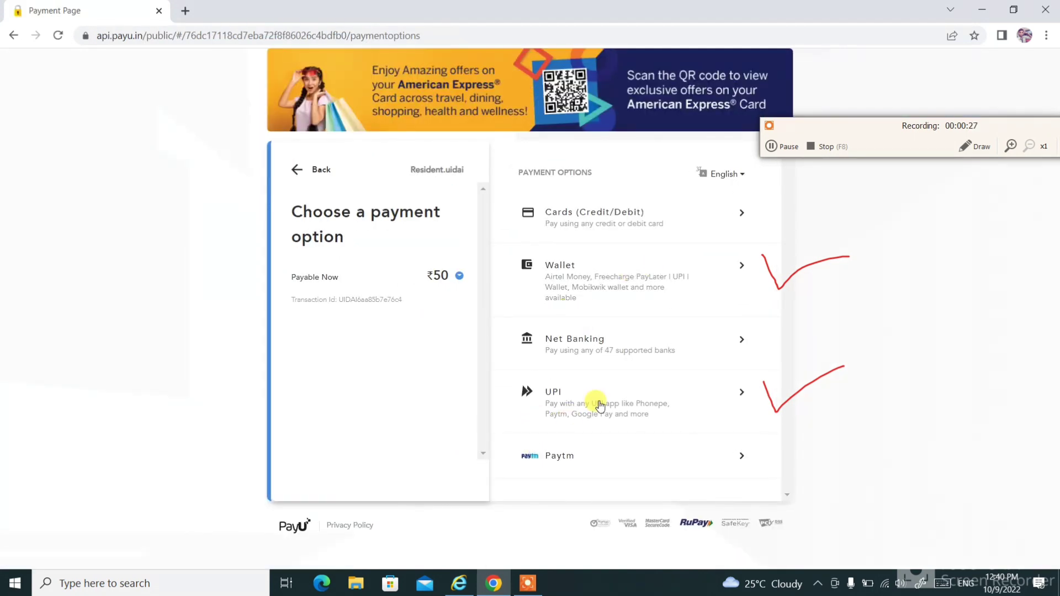
Pay the ₹50 fee by UPI through PhonePe.
left_click(574, 407)
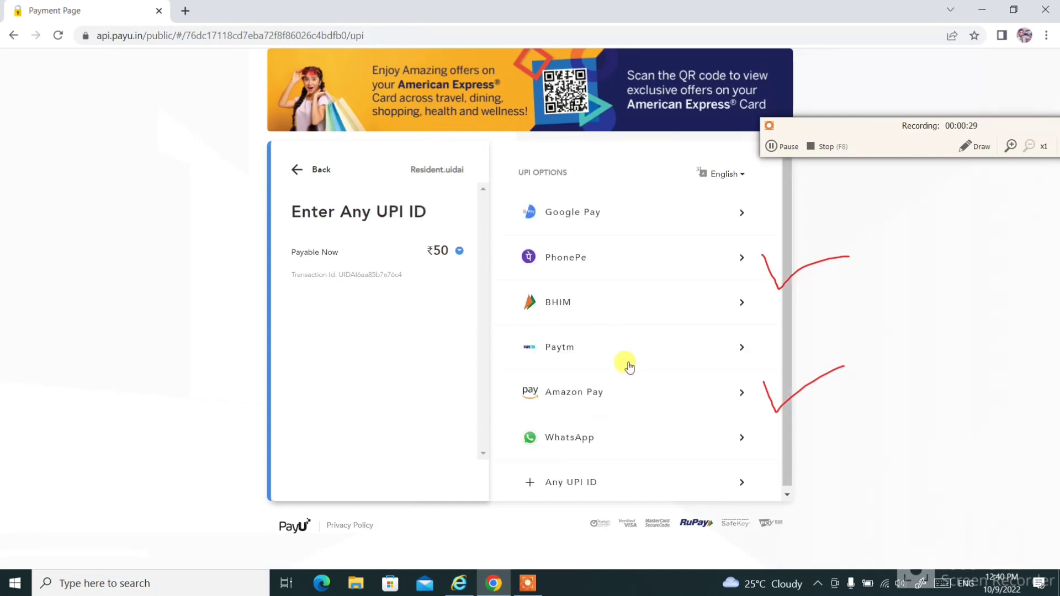
left_click(574, 259)
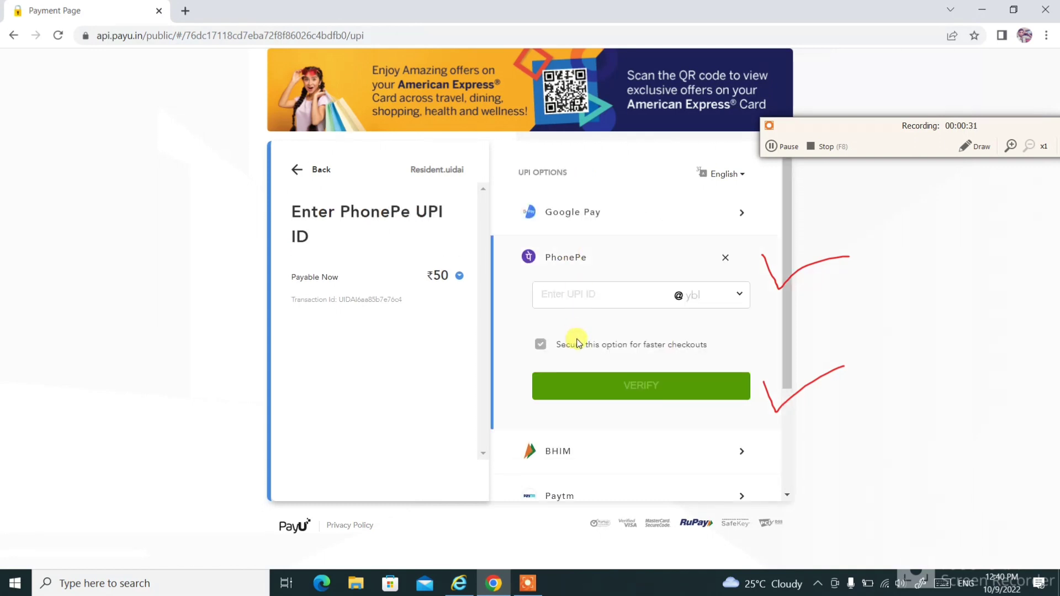
scroll(571, 337, "down", 1)
scroll(570, 295, "up", 1)
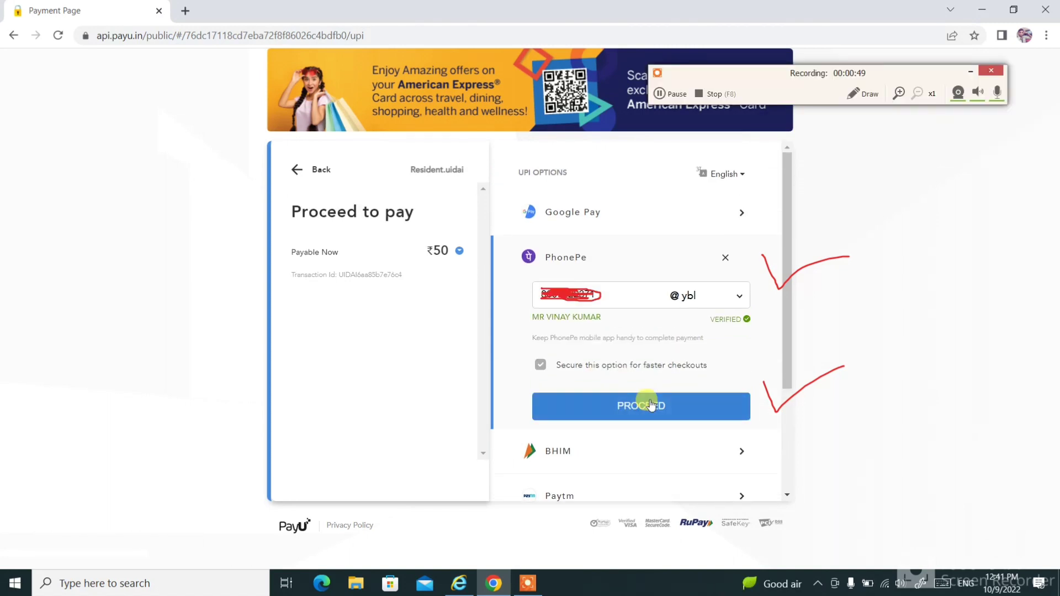
left_click(645, 405)
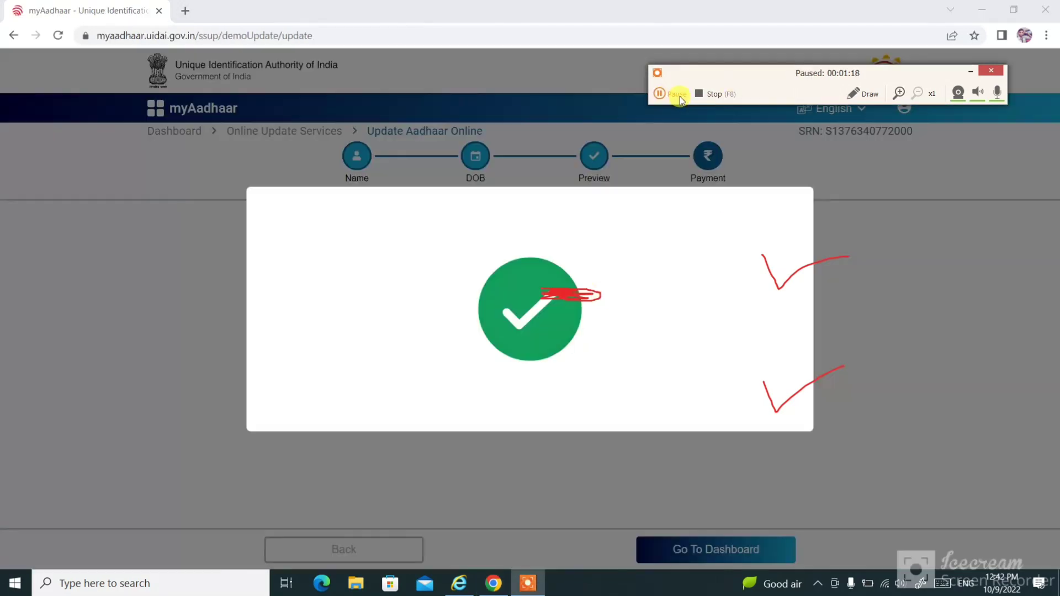
Download the acknowledgement slip PDF and open it in its own tab.
left_click(675, 95)
left_click(674, 95)
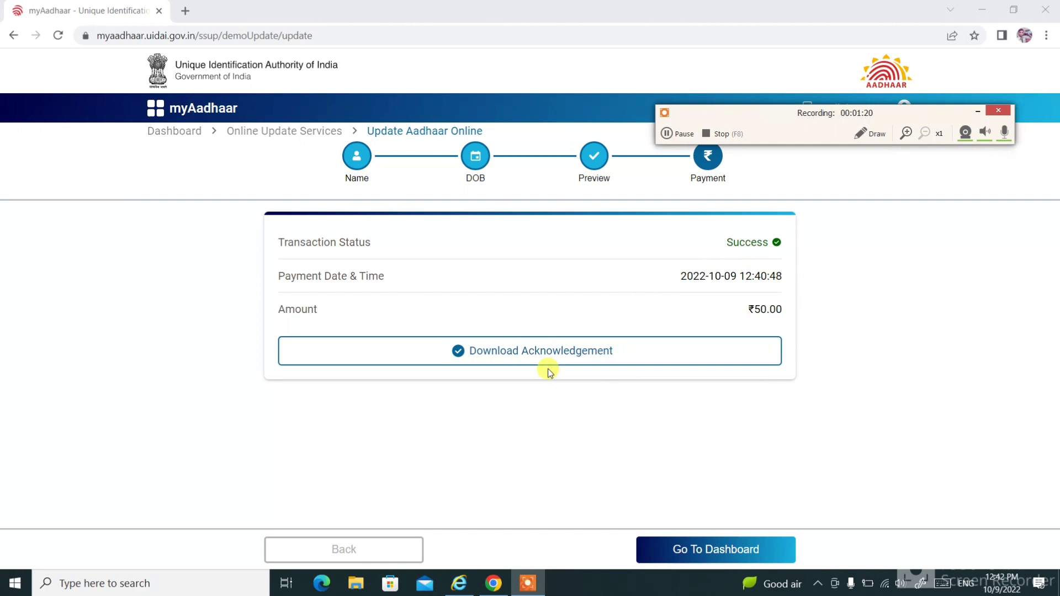
left_click(541, 354)
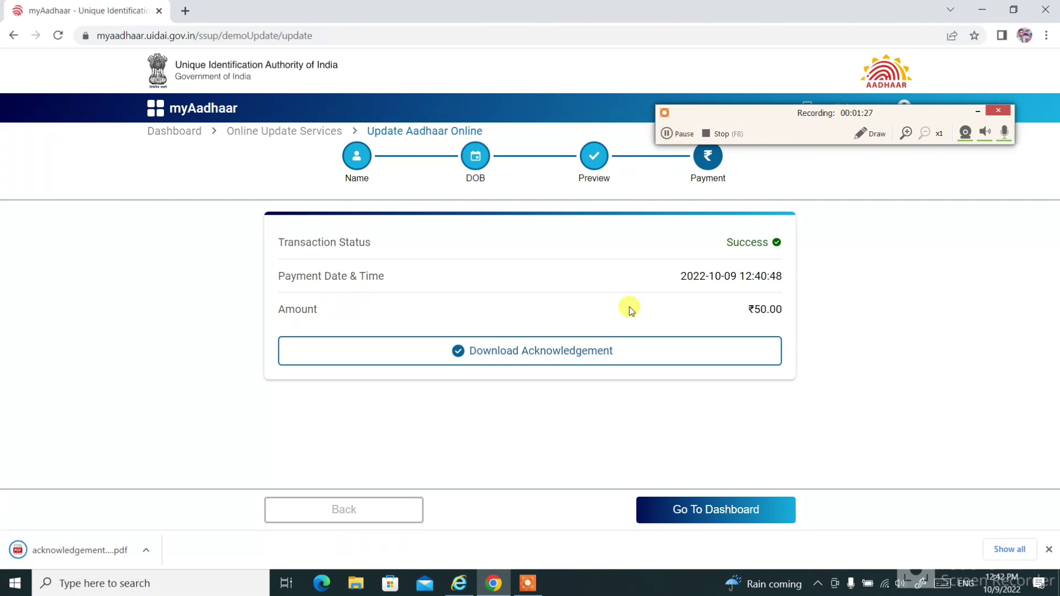
left_click(869, 134)
left_click_drag(676, 356, 769, 323)
left_click(675, 135)
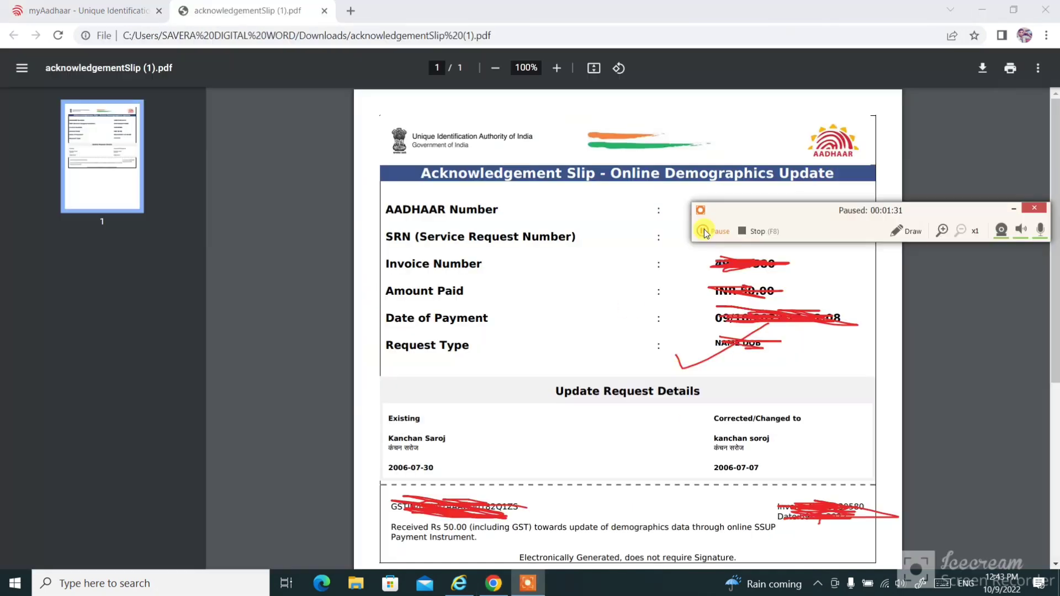